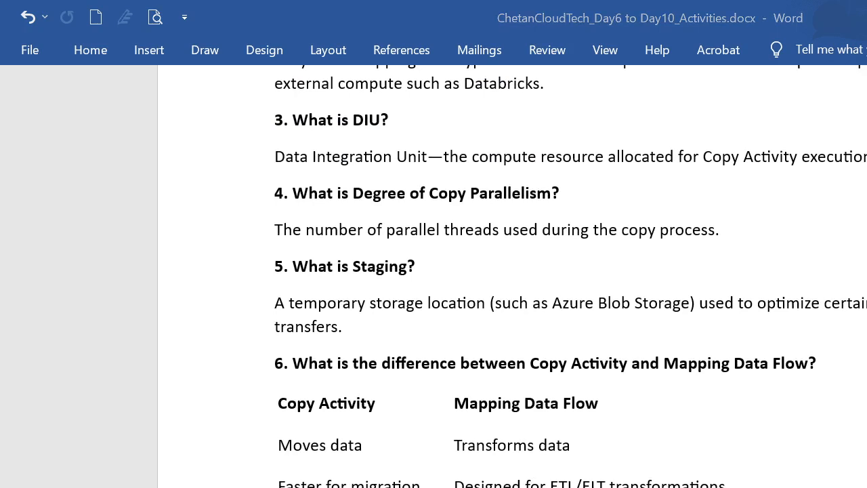
- Switch to the datafactory4AdfClasses data factory in the browser and create a new pipeline named PL_CopyActivity
key("alt+Tab")
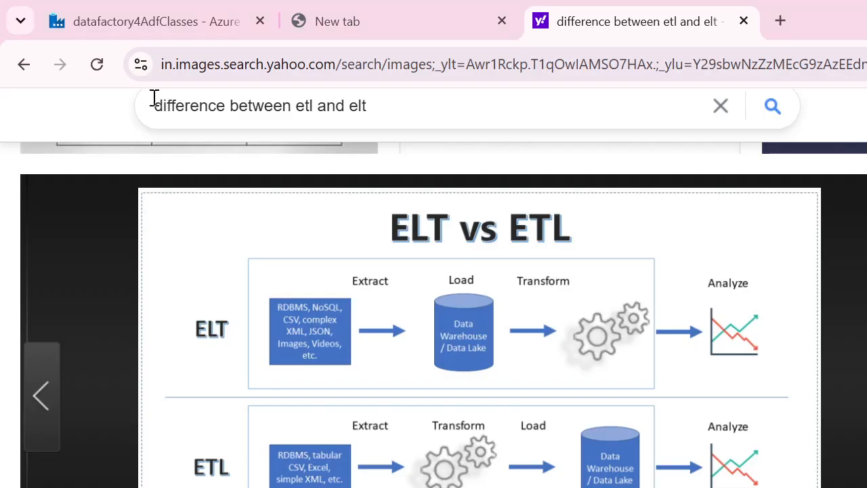
left_click(170, 22)
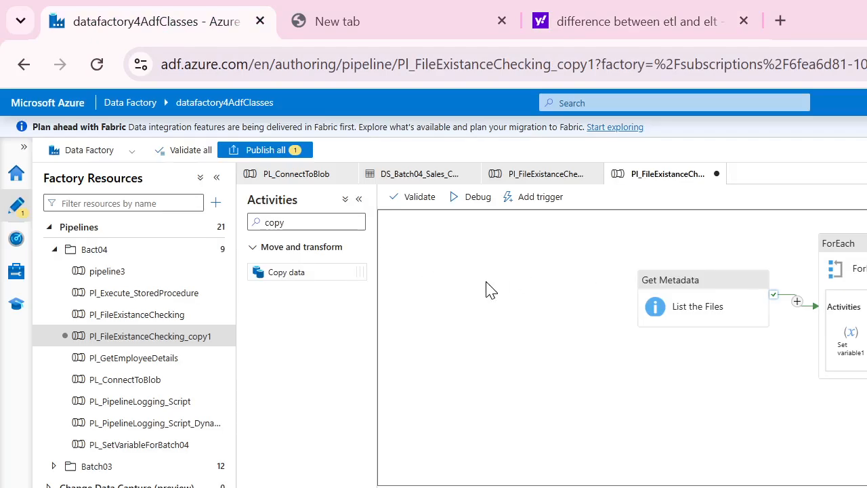
left_click(217, 205)
mouse_move(273, 230)
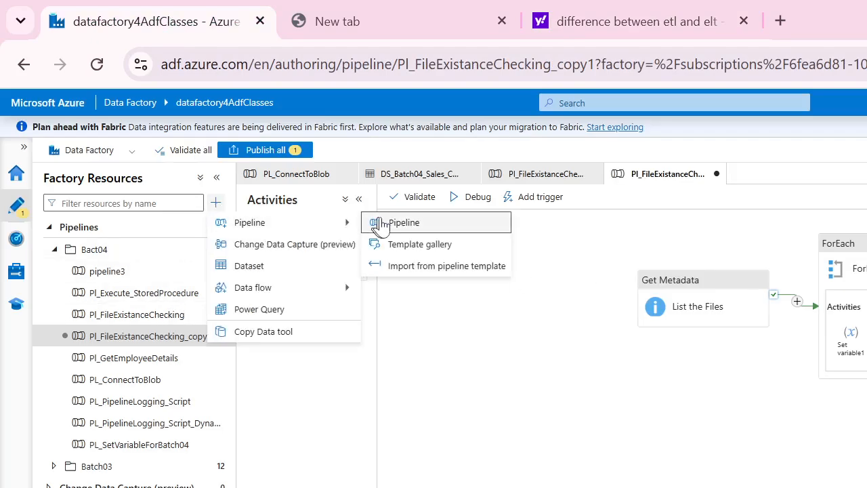
left_click(399, 224)
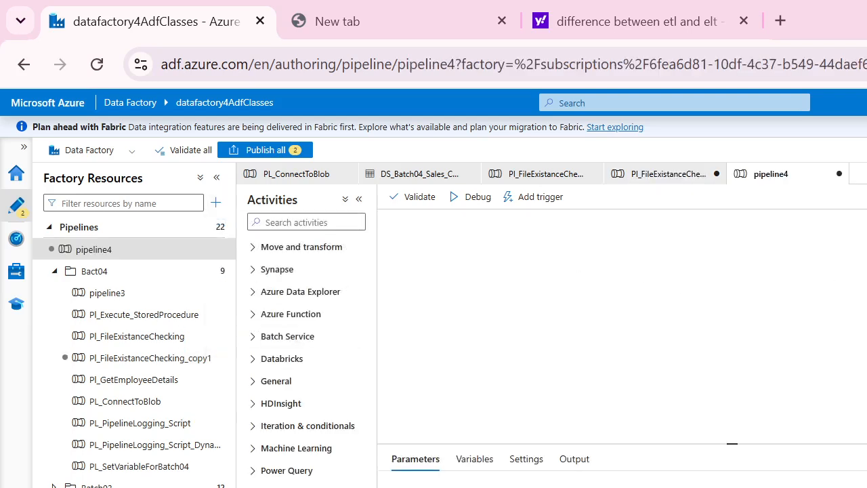
type("PL_COp")
key("BackSpace")
key("BackSpace")
type("opyA")
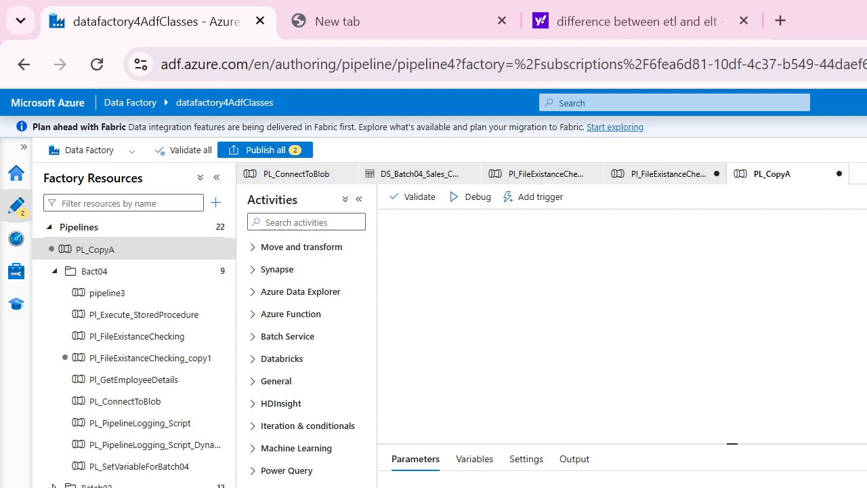
type("ctivity")
left_click(770, 348)
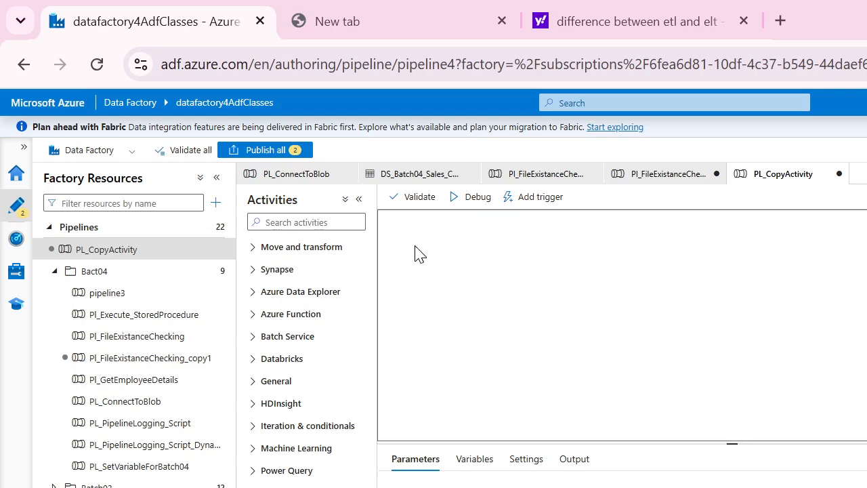
- Find the Copy data activity, add it to the pipeline canvas and name it Copy Activity
left_click(325, 224)
type("cop")
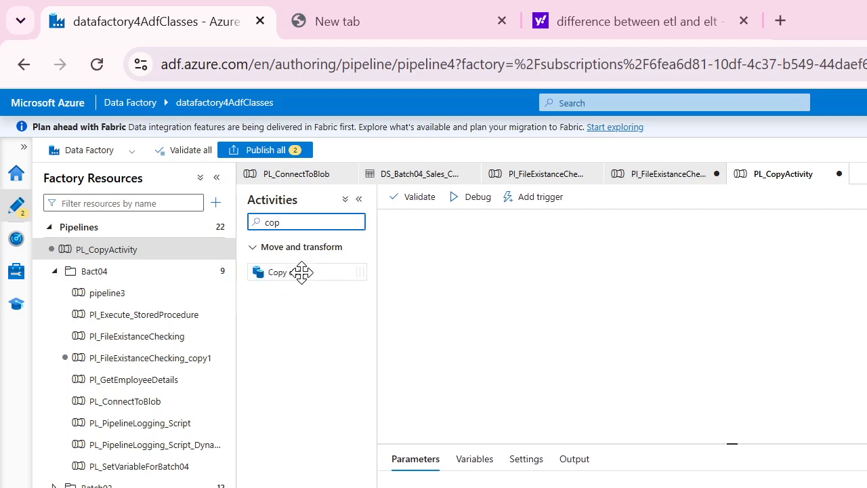
left_click_drag(300, 271, 527, 279)
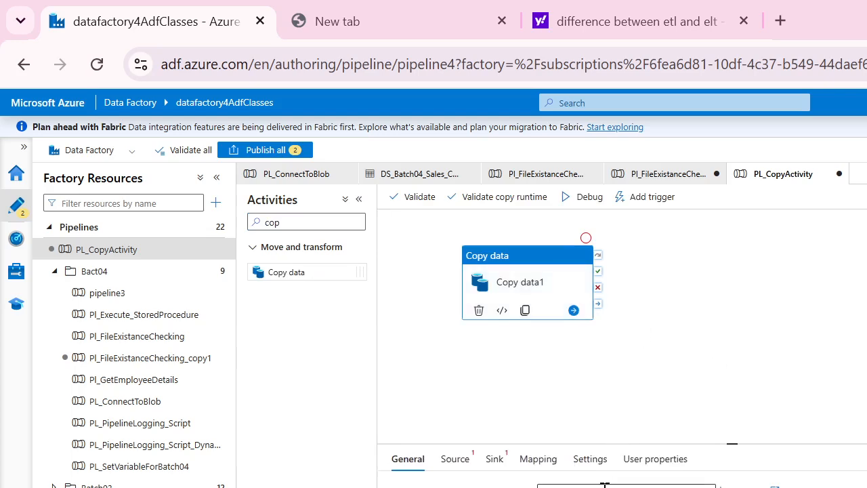
type("Activity")
left_click(546, 391)
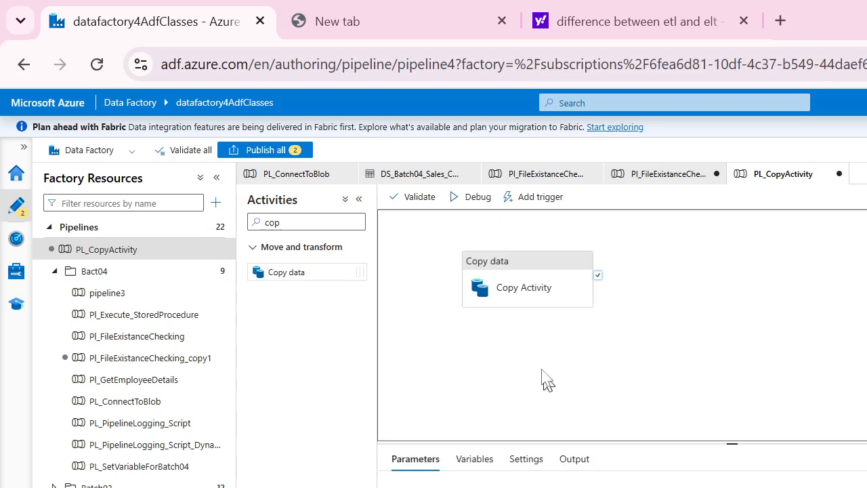
- Show the Copy Activity's properties and enlarge the properties pane upward
left_click(523, 288)
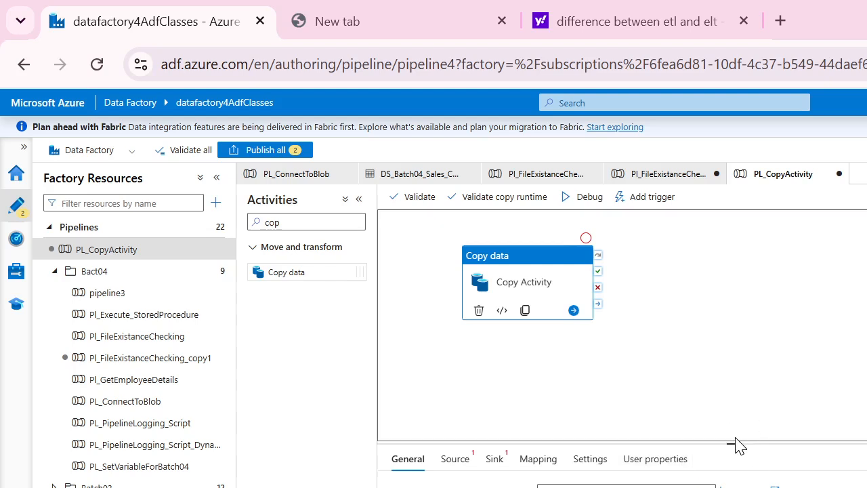
left_click_drag(731, 439, 733, 372)
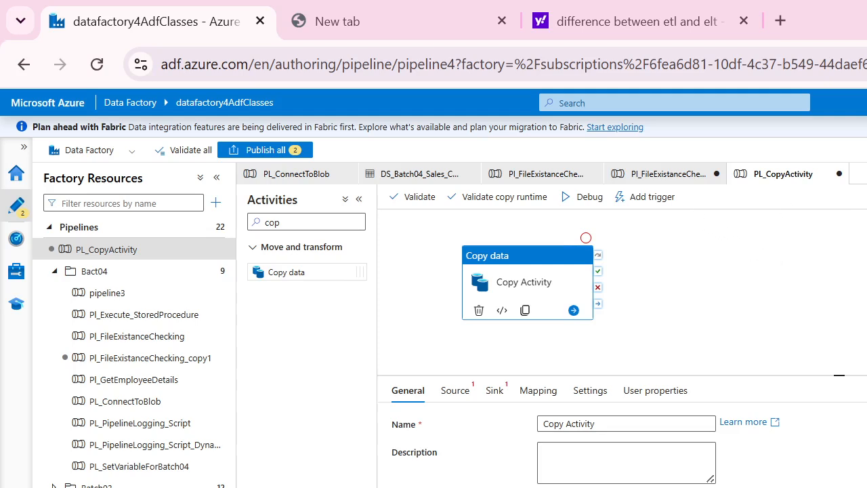
left_click(272, 153)
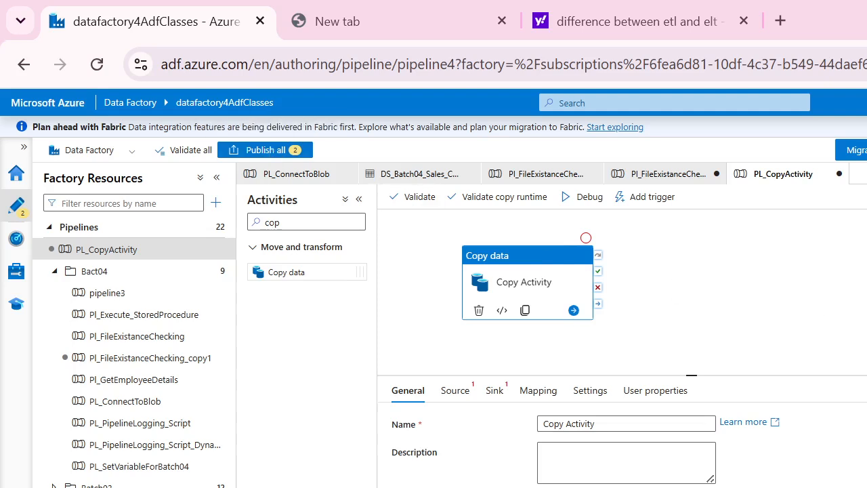
left_click(813, 302)
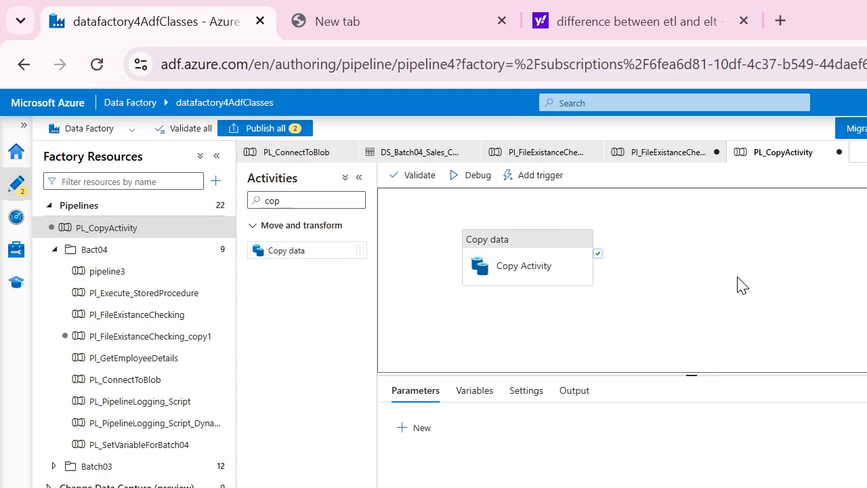
left_click(510, 283)
left_click(697, 285)
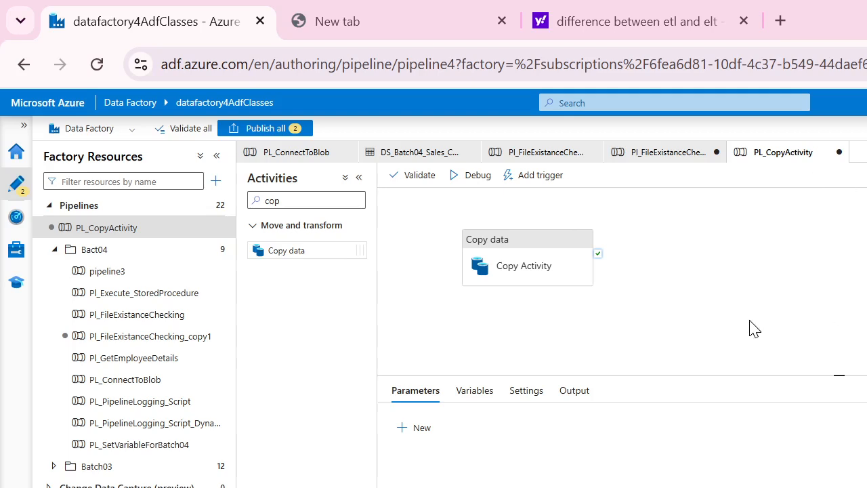
- Set the Copy Activity's source dataset to DS_Batch04_Sales_Customer
left_click(542, 271)
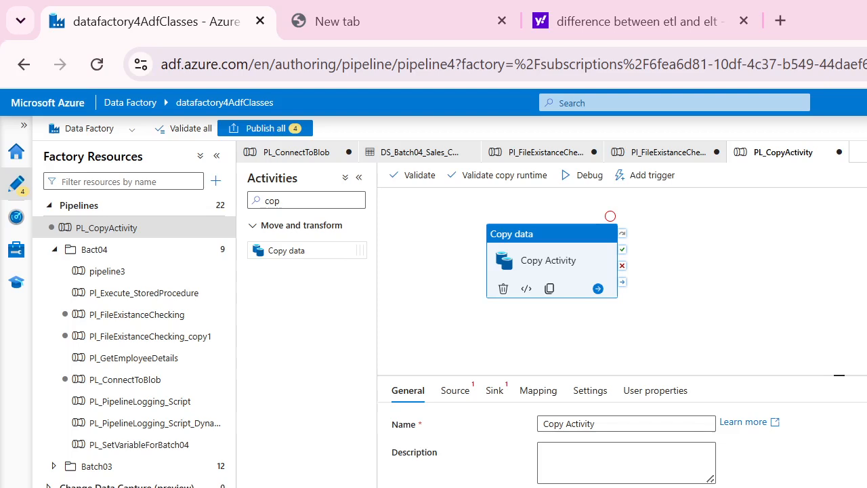
left_click(456, 391)
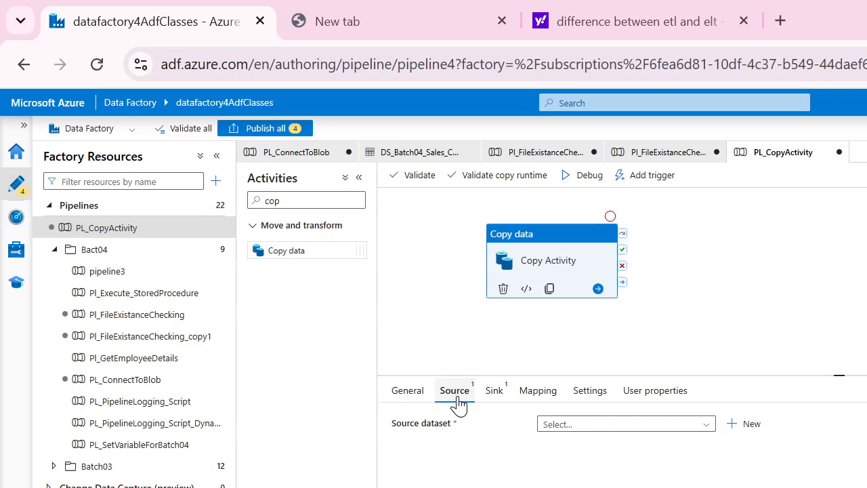
left_click(586, 425)
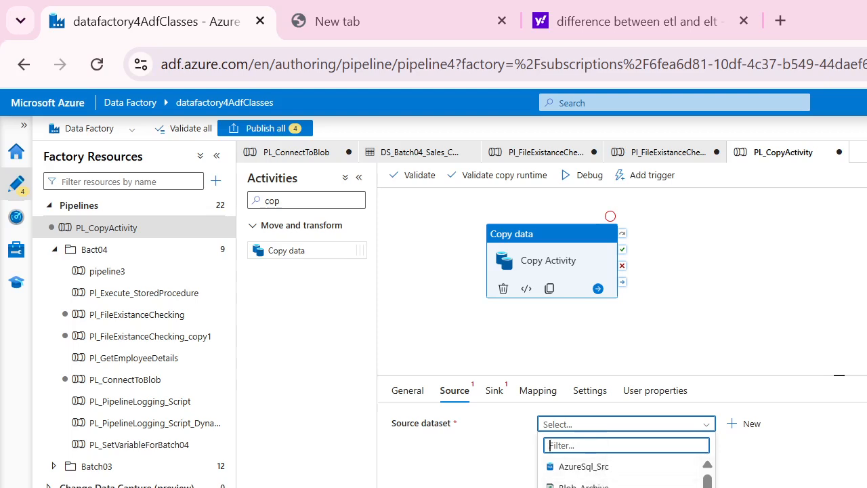
scroll(626, 474, "down", 2)
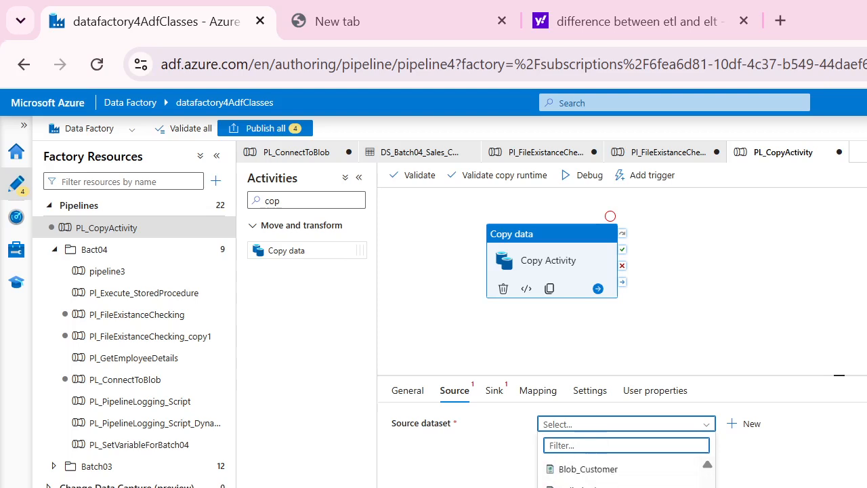
left_click(609, 484)
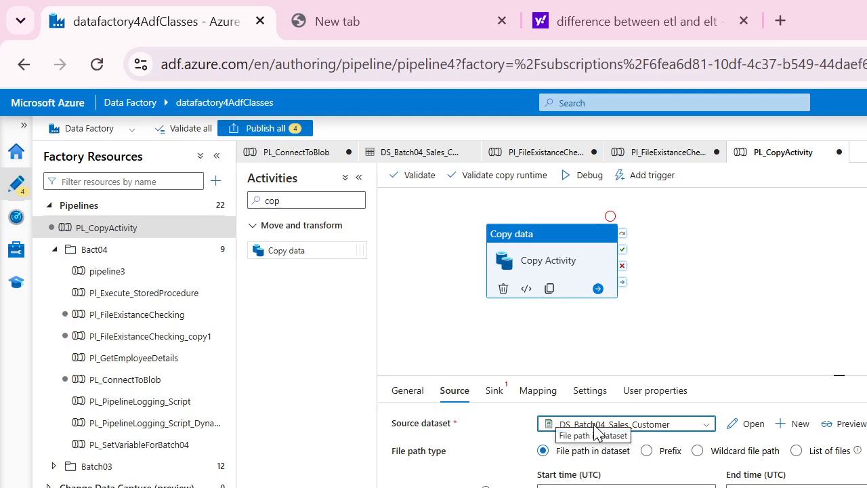
- Open the DS_Batch04_Sales_Customer dataset and examine the container, directory and file name parts of its file path
left_click(751, 424)
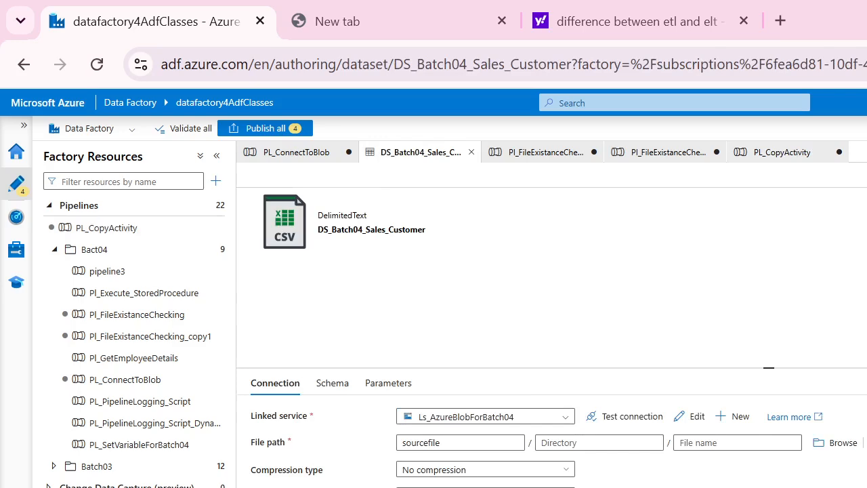
left_click(459, 443)
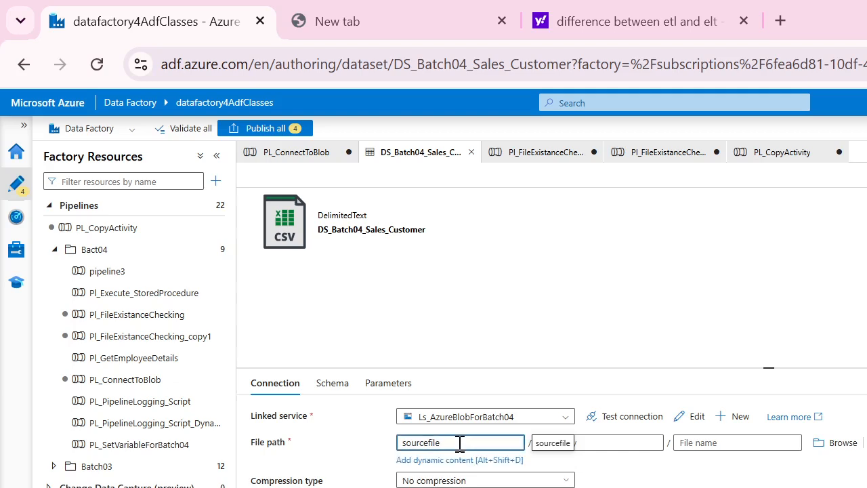
double_click(424, 443)
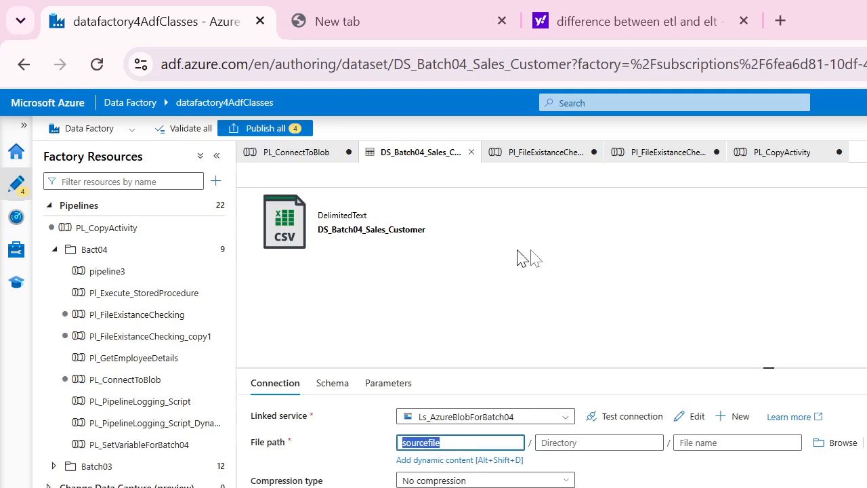
left_click(594, 443)
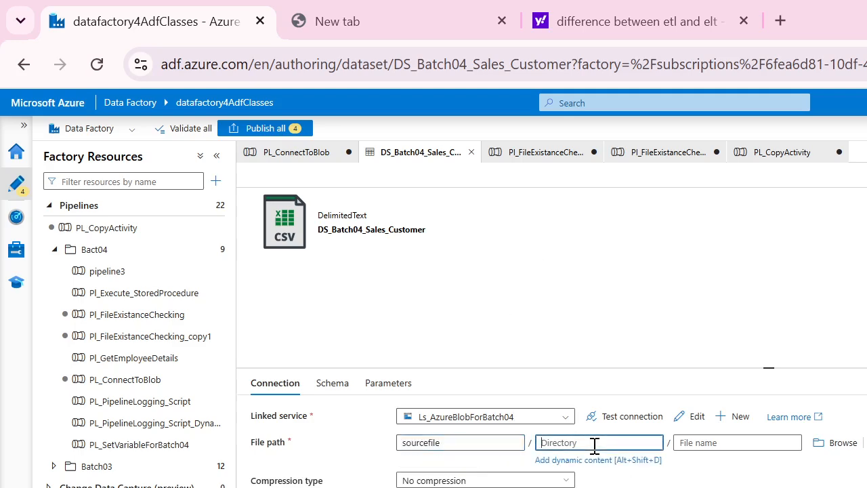
left_click(377, 429)
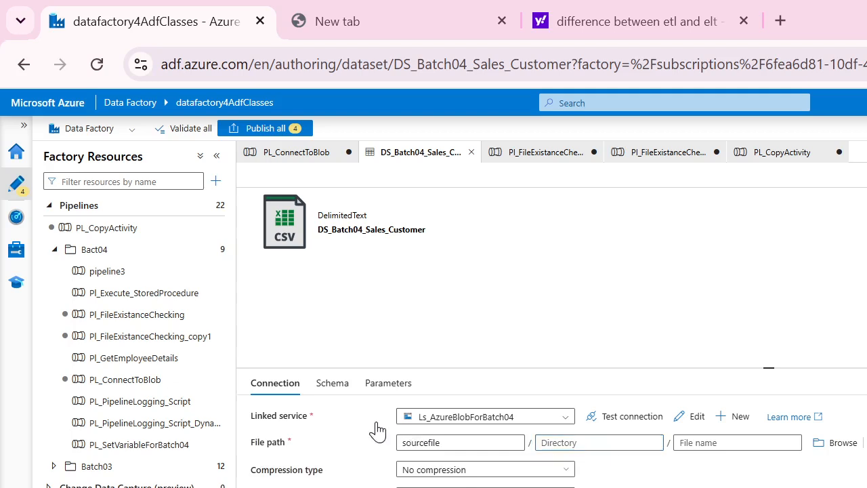
left_click(410, 442)
double_click(432, 442)
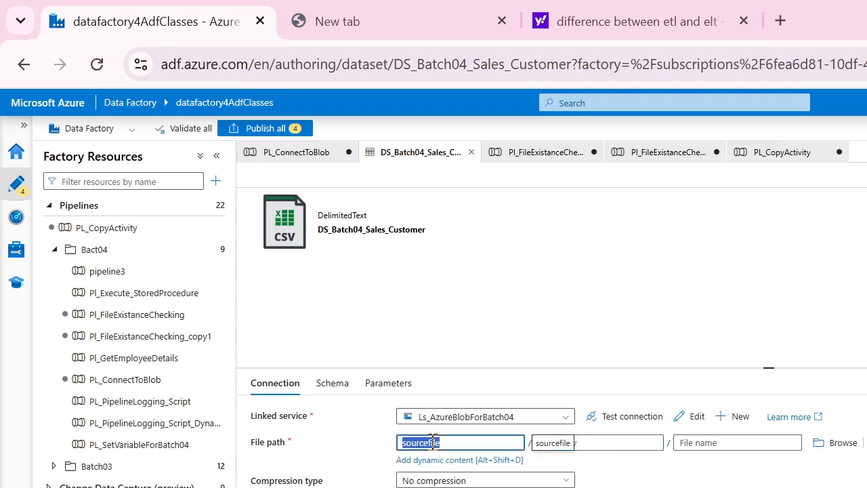
left_click(602, 442)
left_click(731, 440)
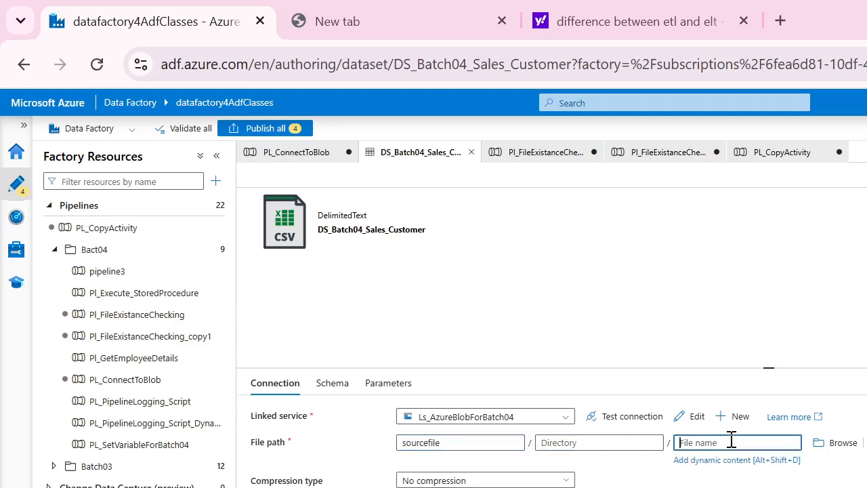
left_click(566, 262)
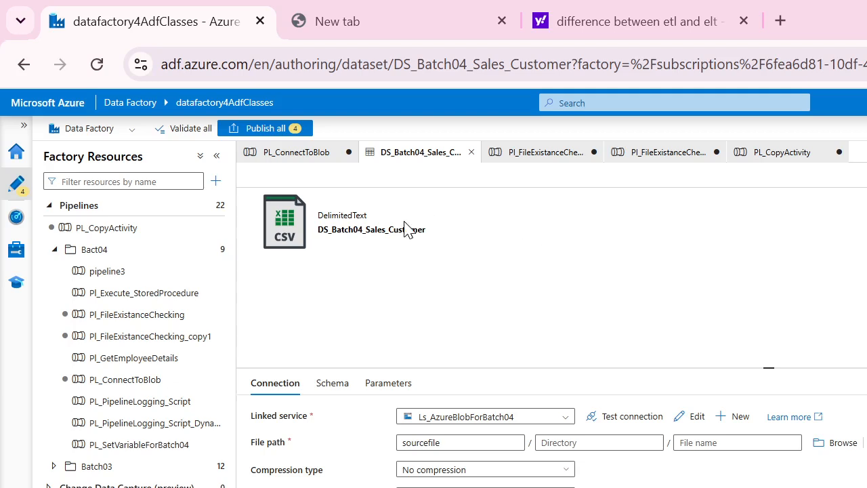
double_click(459, 443)
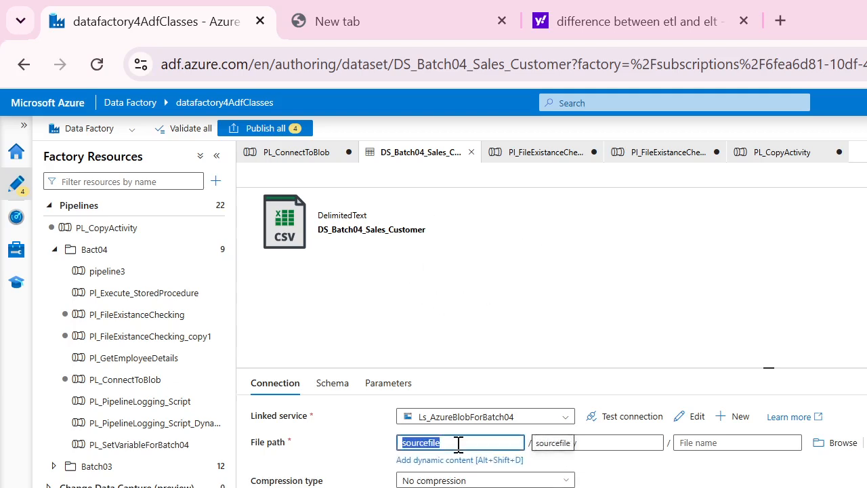
- Load the Azure portal at portal.azure.com in the empty browser tab
left_click(394, 30)
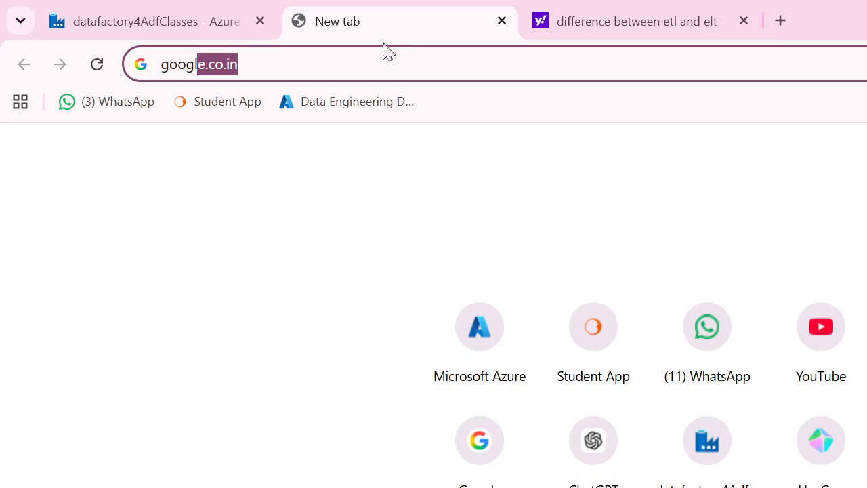
left_click(367, 61)
key("BackSpace")
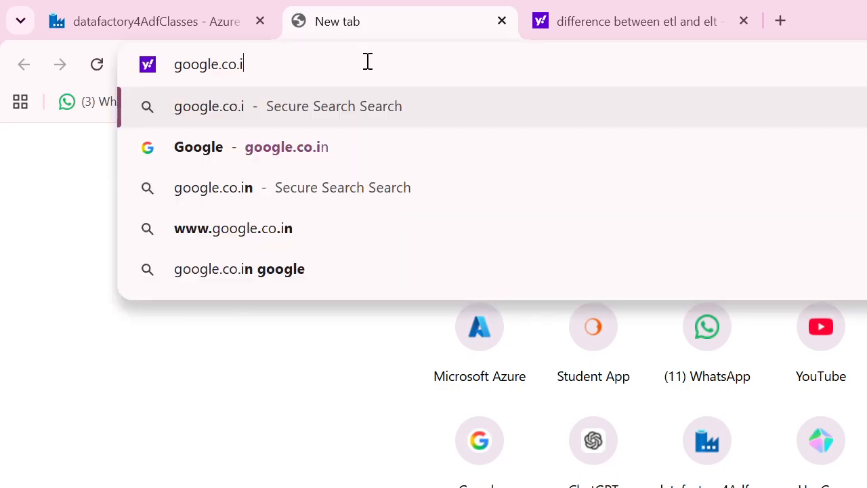
key("BackSpace")
key("BackSpace")
key("BackSpace")
key("BackSpace")
key("BackSpace")
key("BackSpace")
key("BackSpace")
key("BackSpace")
key("BackSpace")
key("BackSpace")
key("BackSpace")
type("porta")
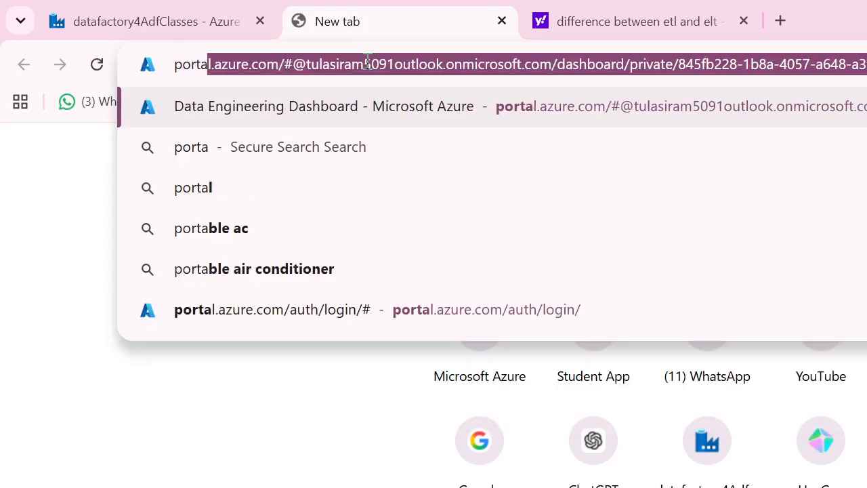
type("l.azure")
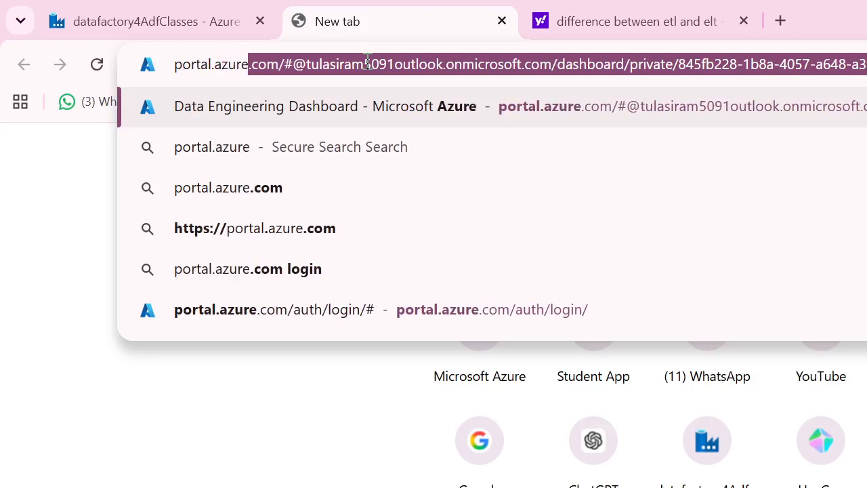
type(".co")
key("Return")
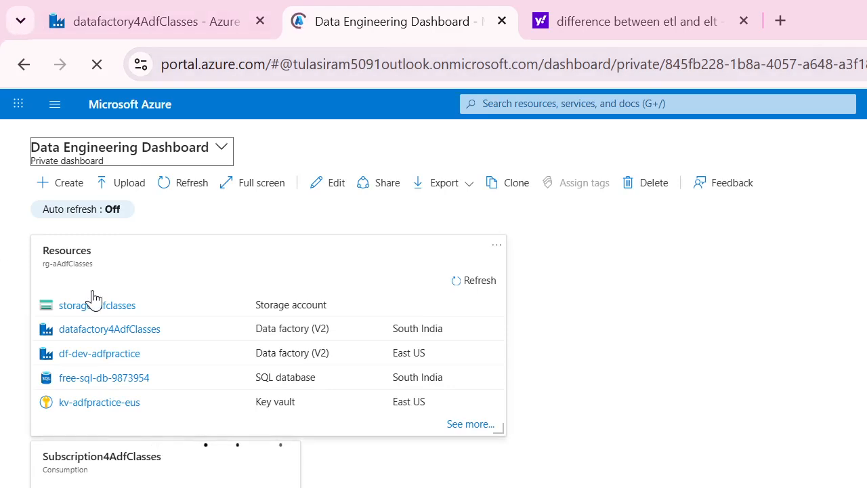
- Open the storageadfclasses storage account and list its containers
left_click(121, 307)
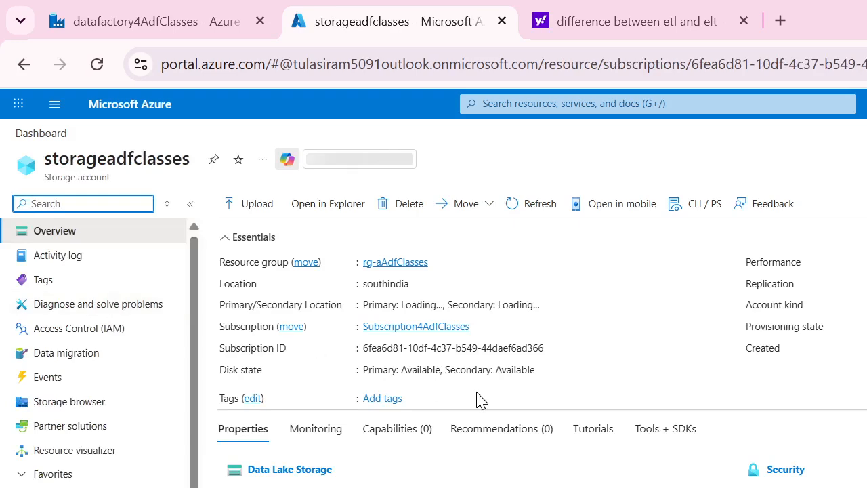
left_click(93, 486)
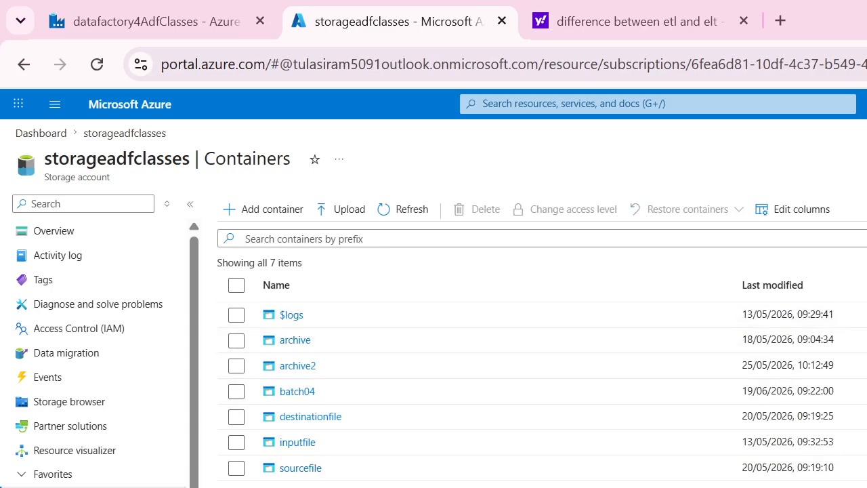
- Copy the name customers-100.csv from the sourcefile container and set it as the file name in the DS_Batch04_Sales_Customer dataset's path
left_click(314, 470)
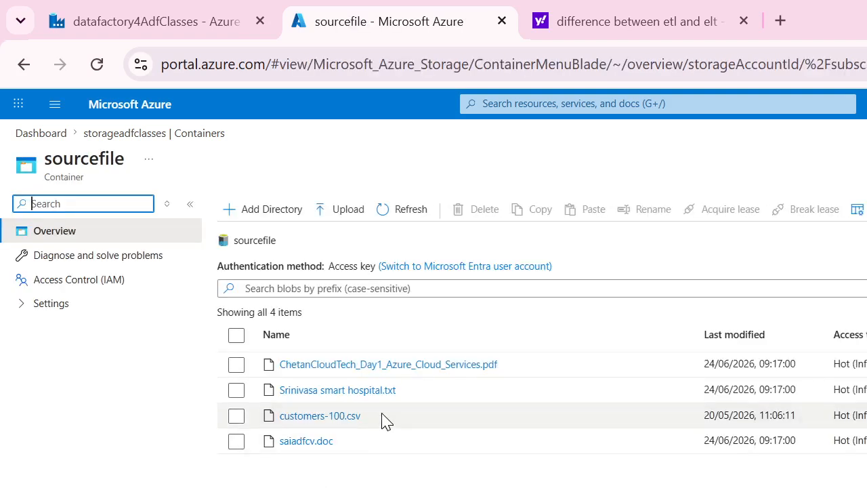
left_click_drag(384, 420, 283, 421)
key("ctrl+c")
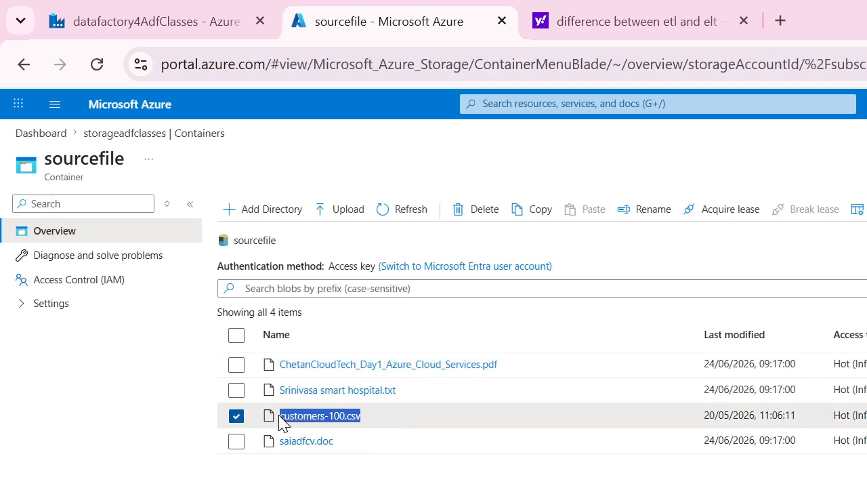
key("alt+Tab")
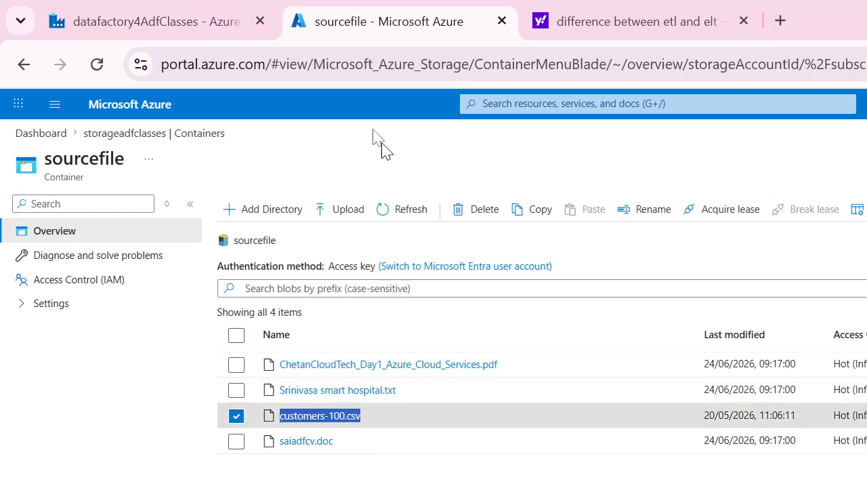
left_click(192, 26)
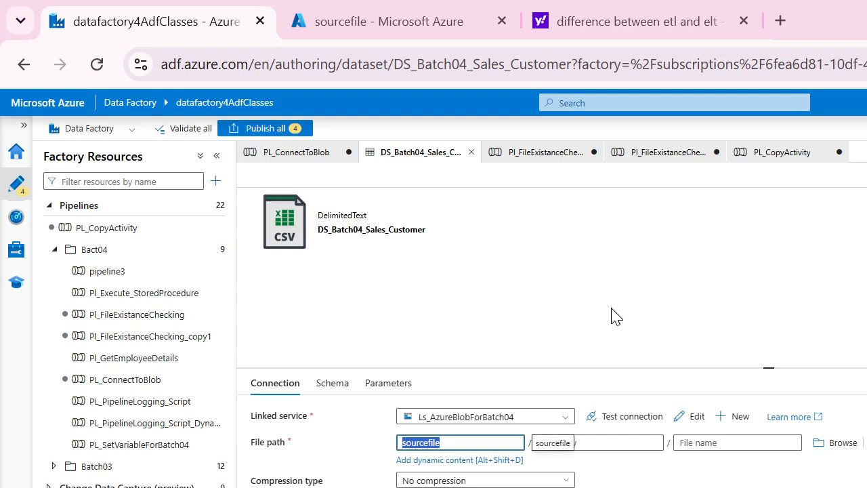
left_click(712, 442)
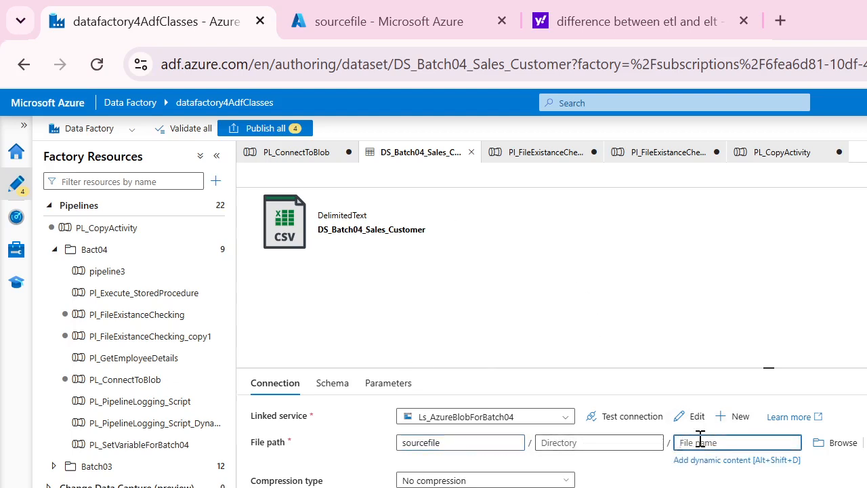
key("ctrl+v")
key("Tab")
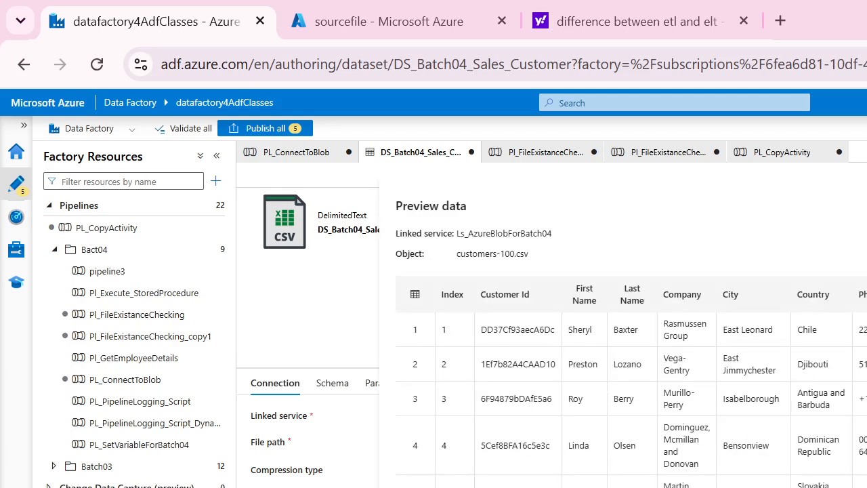
- Look through the remaining columns in the customers-100.csv data preview and close it
scroll(630, 379, "right", 6)
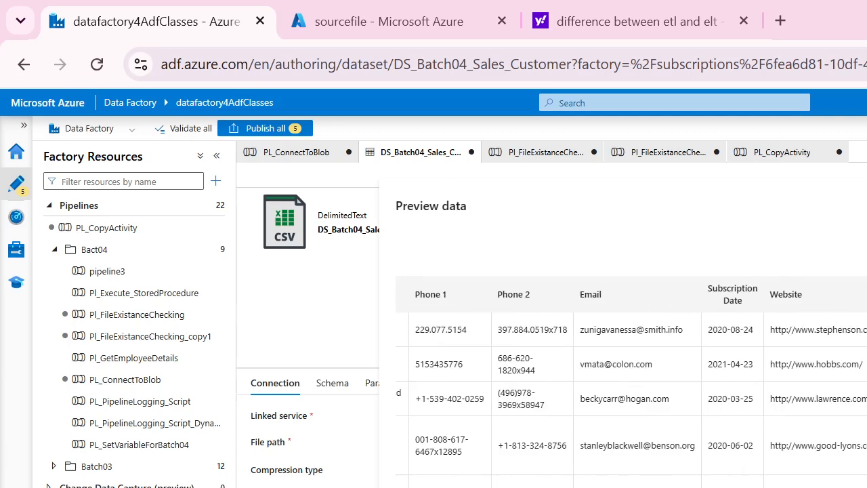
key("Escape")
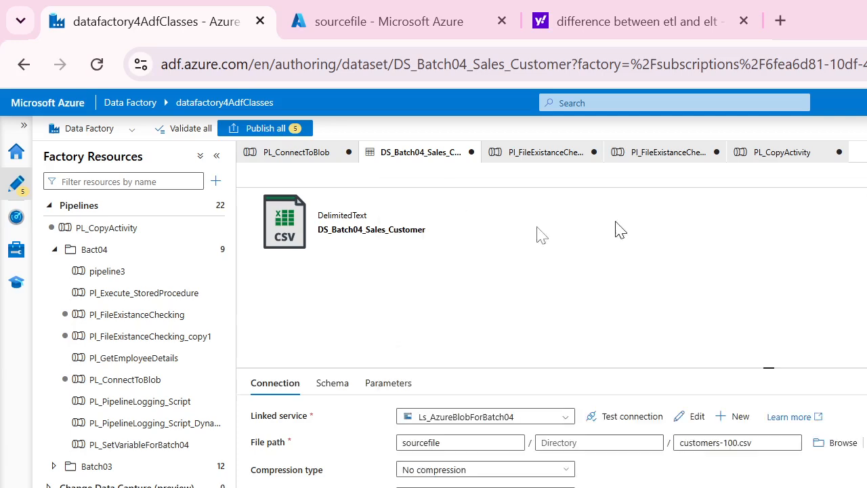
left_click(299, 152)
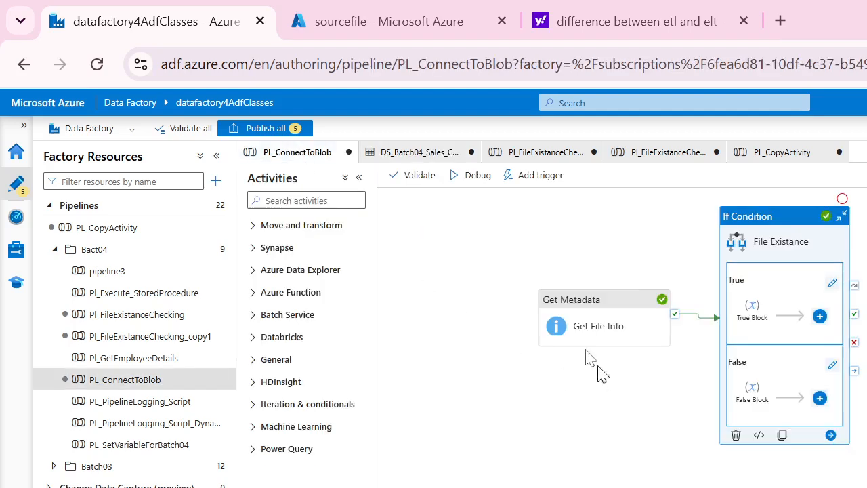
left_click(431, 159)
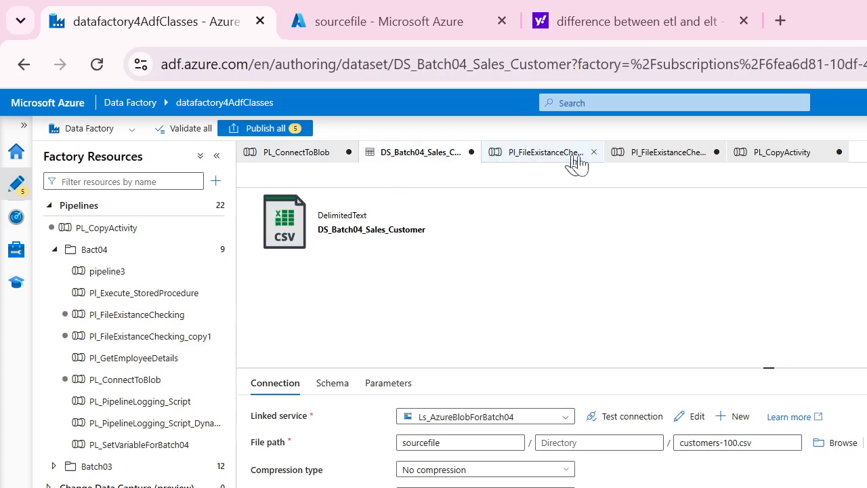
left_click(769, 161)
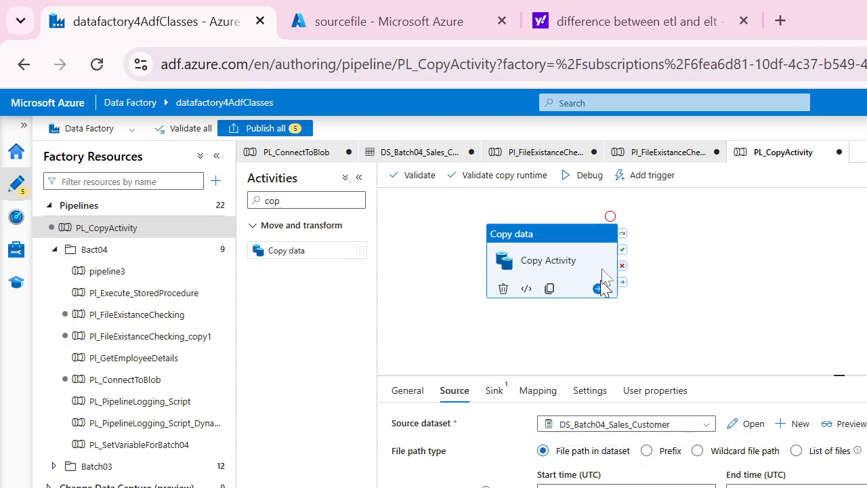
left_click(421, 155)
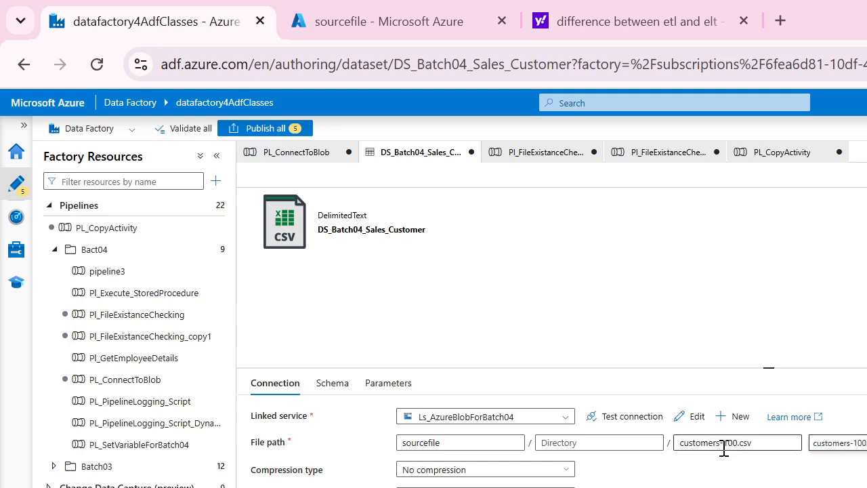
left_click(268, 130)
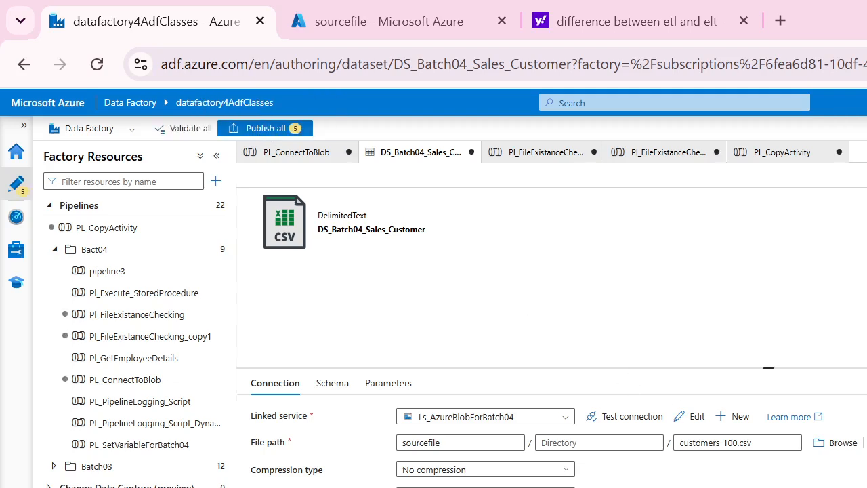
left_click(772, 160)
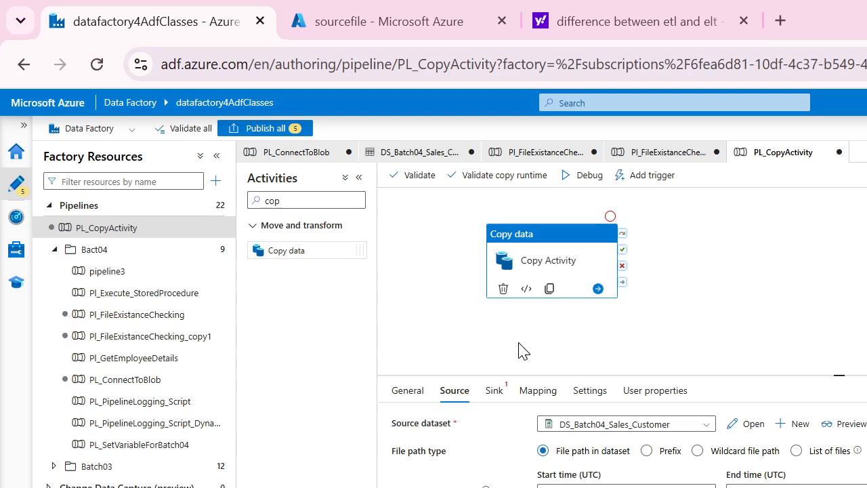
left_click(539, 160)
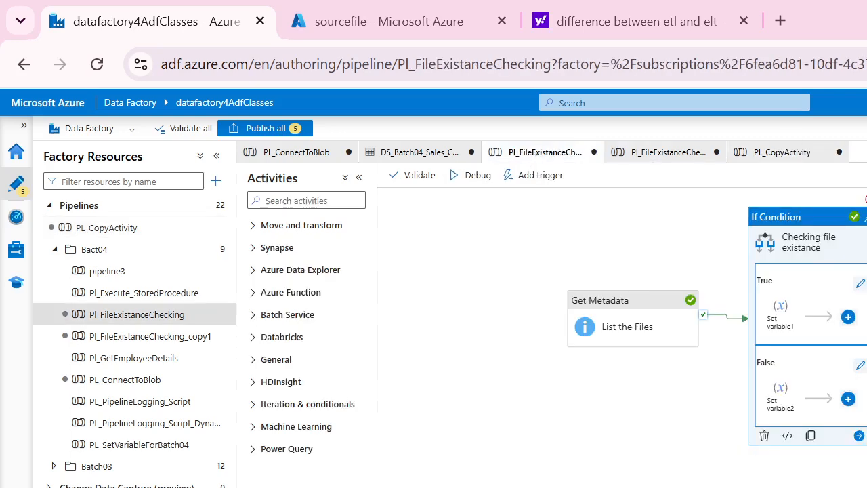
- In the PL_CopyActivity pipeline, set the Copy Activity's sink dataset to AzureSql_Src and open that dataset
left_click(781, 157)
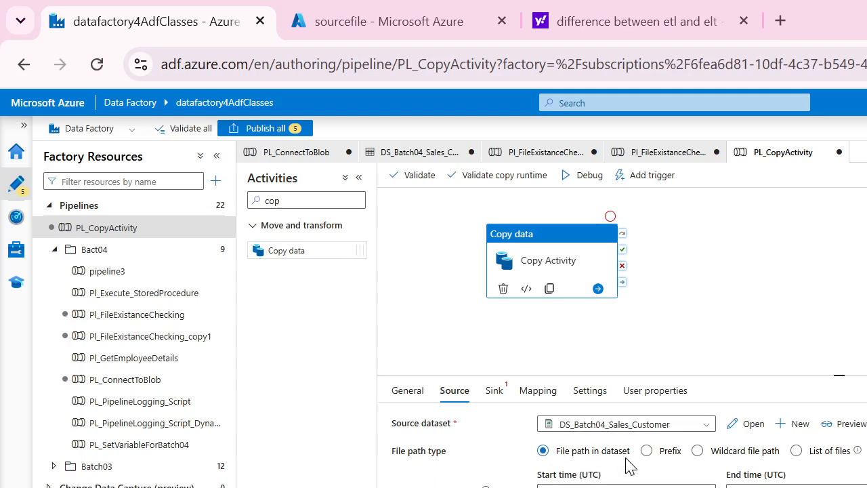
left_click(493, 392)
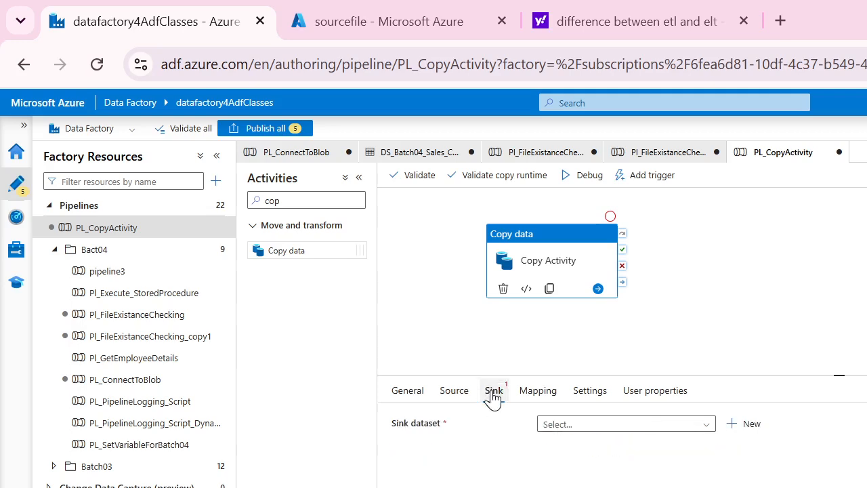
left_click(609, 427)
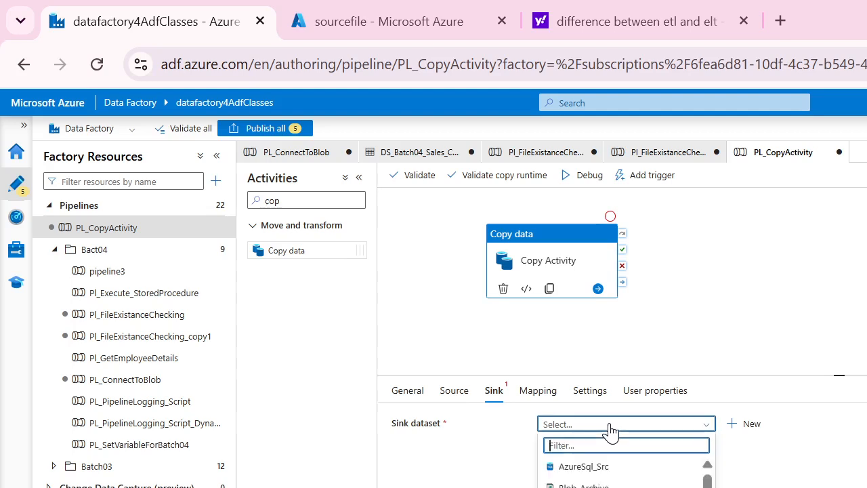
left_click(602, 467)
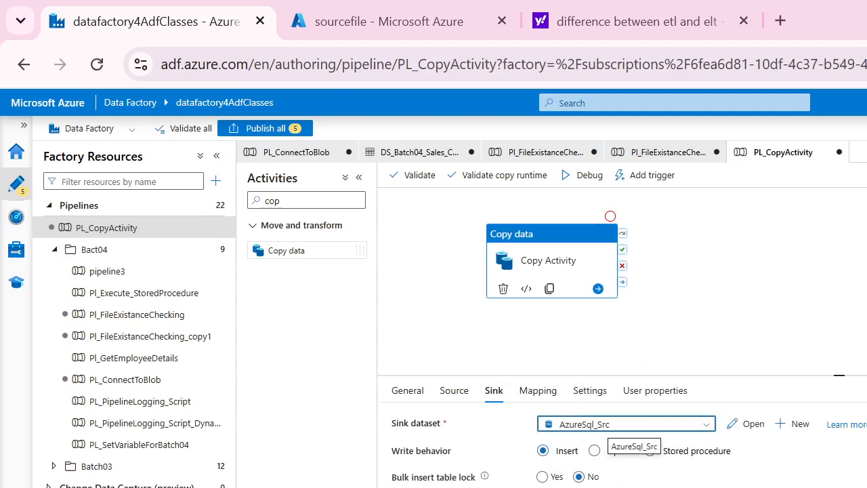
left_click(753, 425)
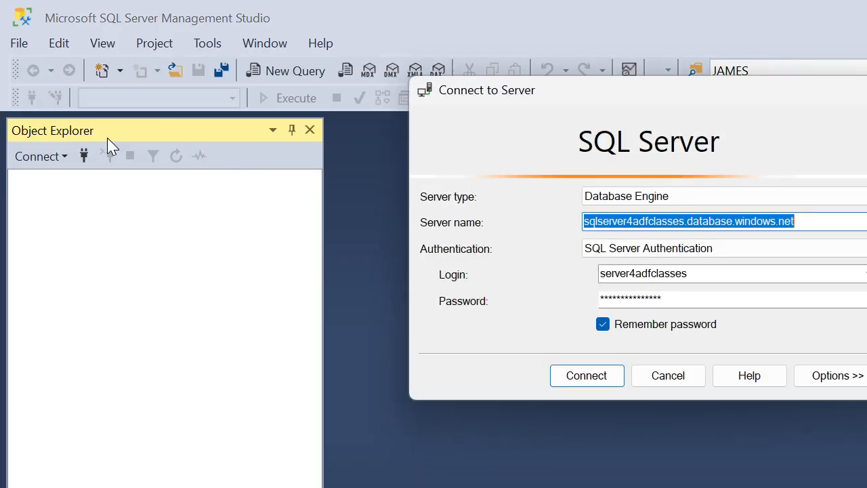
- In SQL Server Management Studio, connect to sqlserver4adfclasses.database.windows.net and open a new query on the free-sql-db-9873954 database
left_click(588, 381)
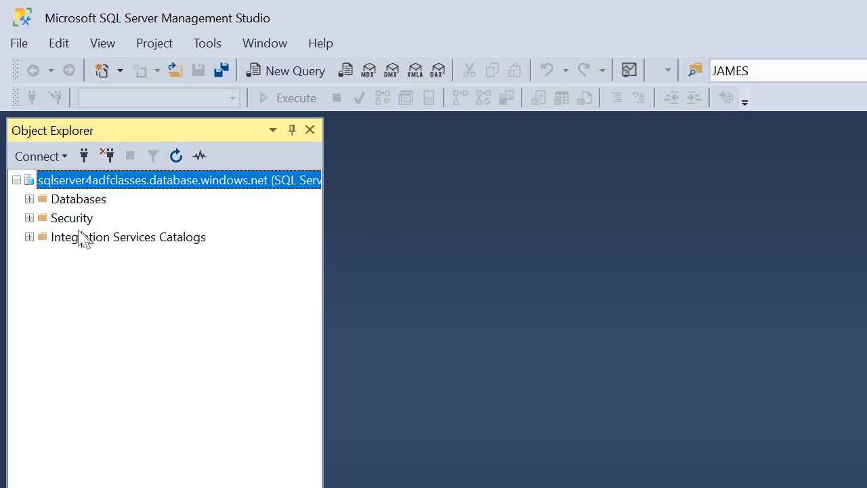
left_click(29, 200)
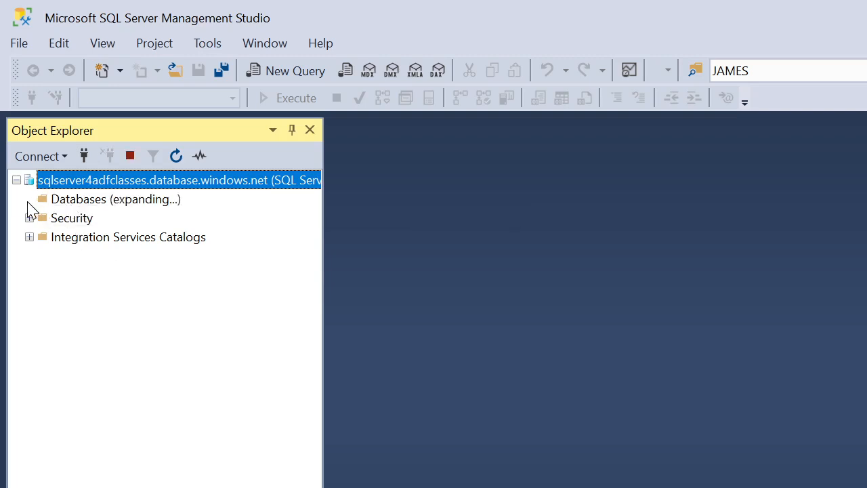
left_click(100, 239)
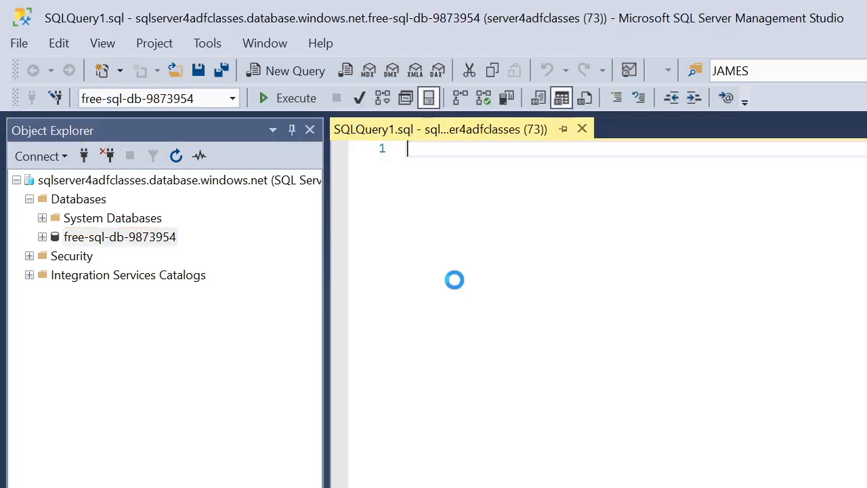
- Write the query "select * From src.customer" and execute it
type("select")
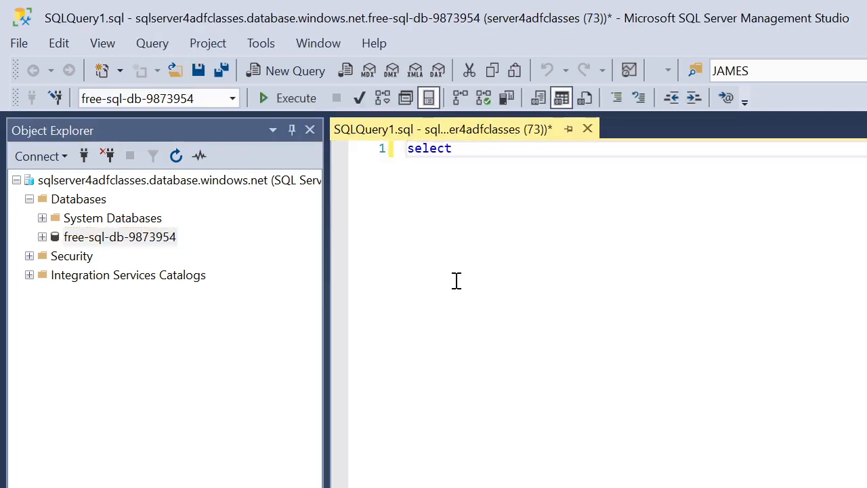
type(" * From s")
key("BackSpace")
type("fr")
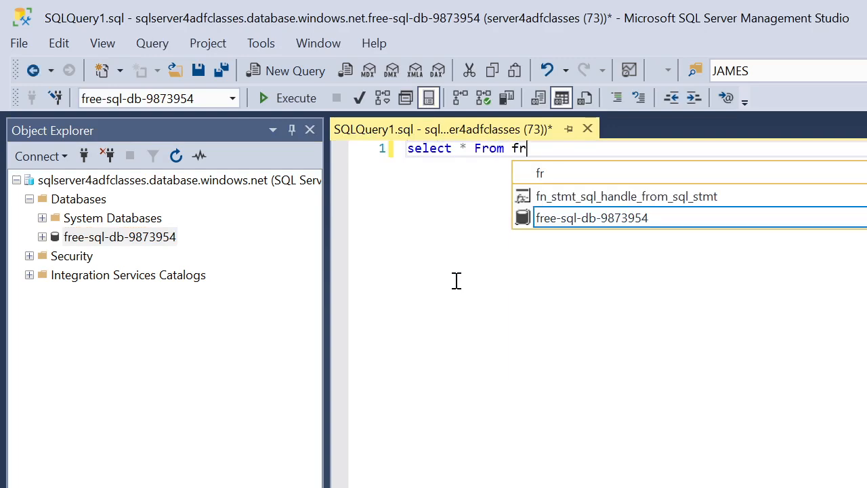
type("om")
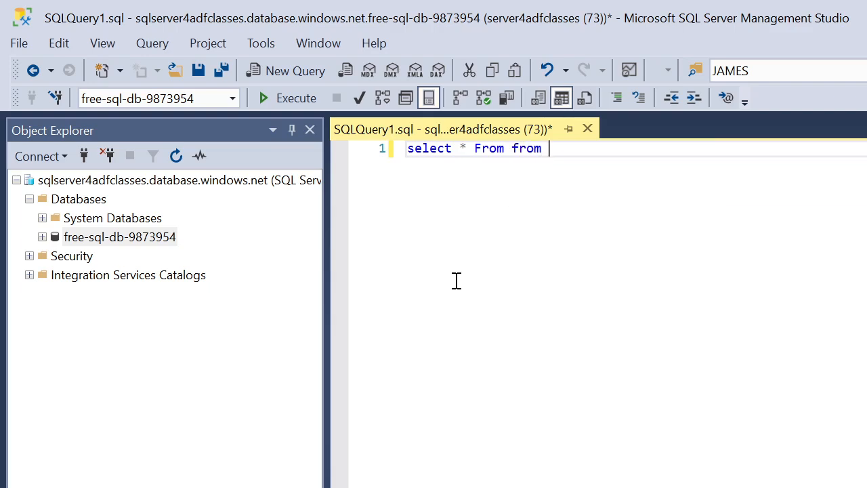
type(" src.custo")
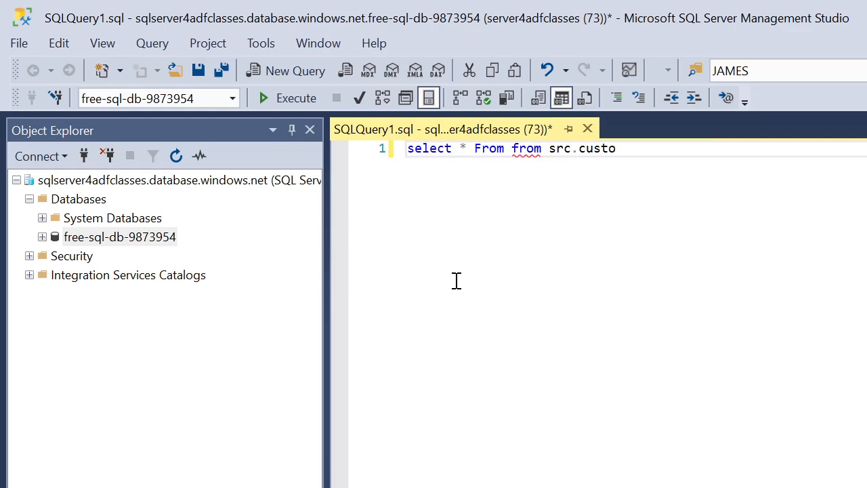
type("mer")
double_click(532, 149)
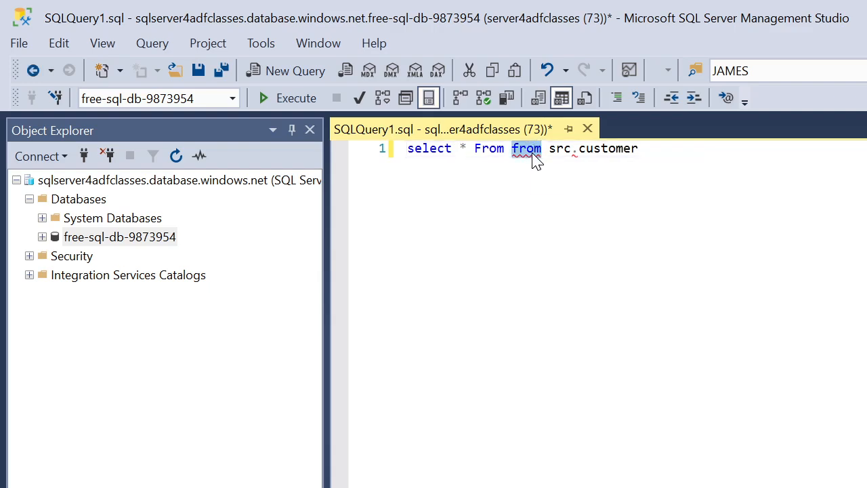
key("BackSpace")
left_click(290, 99)
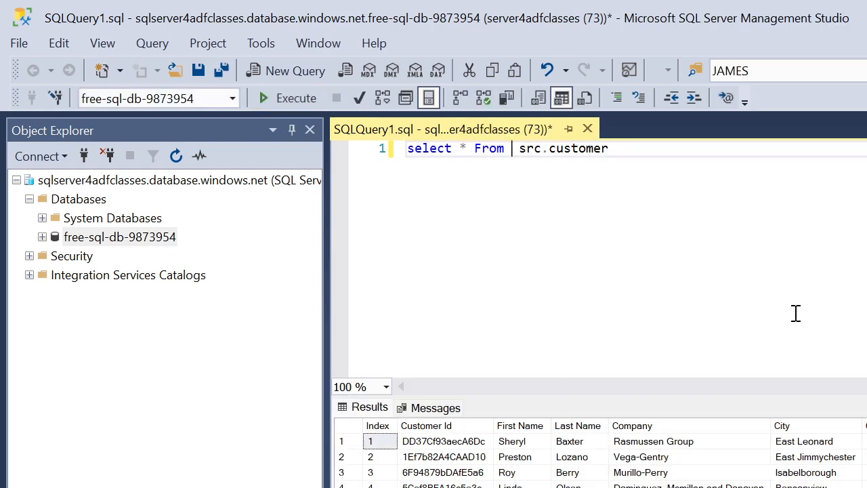
- Start a "truncate table" statement on line 4, below the select query
left_click(649, 149)
key("Return")
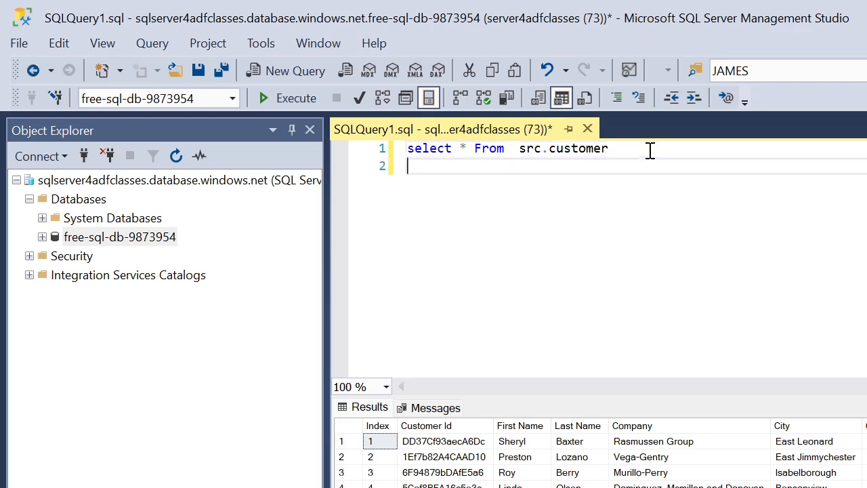
key("Return")
key("Return")
type("truncat")
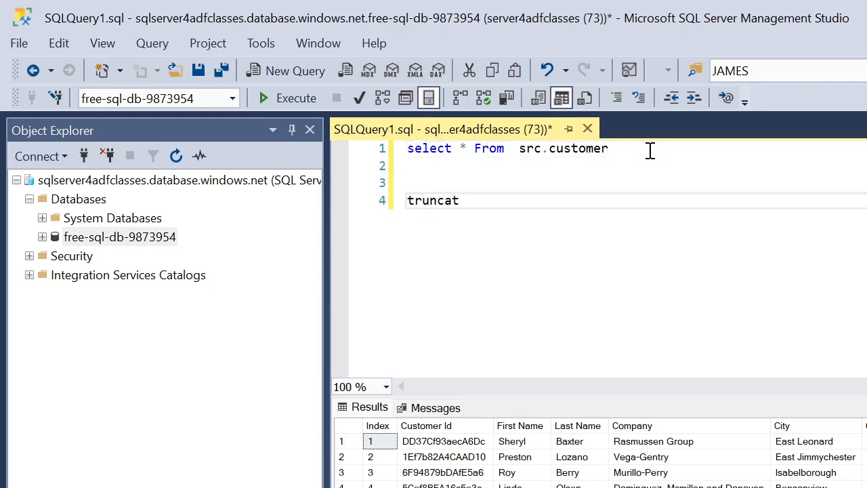
type("ing")
key("BackSpace")
key("BackSpace")
key("BackSpace")
key("BackSpace")
type("ating ta")
key("BackSpace")
key("BackSpace")
key("BackSpace")
key("BackSpace")
key("BackSpace")
key("BackSpace")
key("BackSpace")
key("BackSpace")
key("BackSpace")
key("BackSpace")
type("truncate ta")
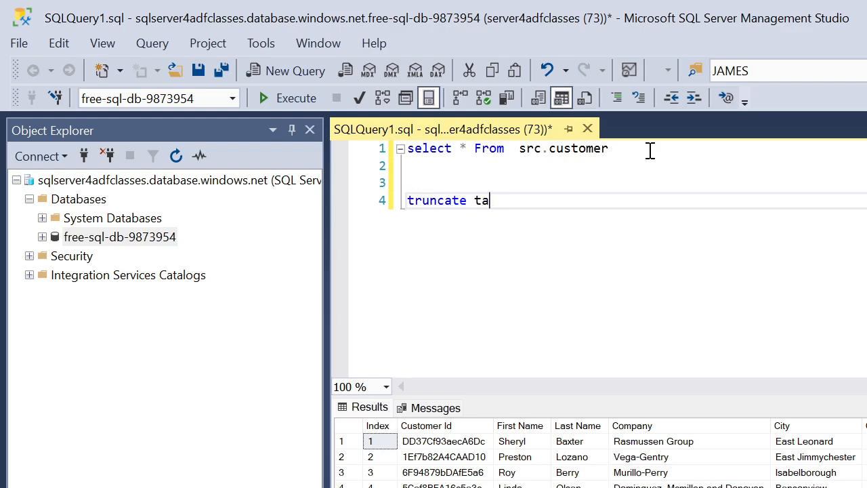
type("ble")
- Complete the truncate statement with the table name src.customer copied from the select query, and execute only that statement
left_click_drag(609, 149, 519, 150)
key("ctrl+c")
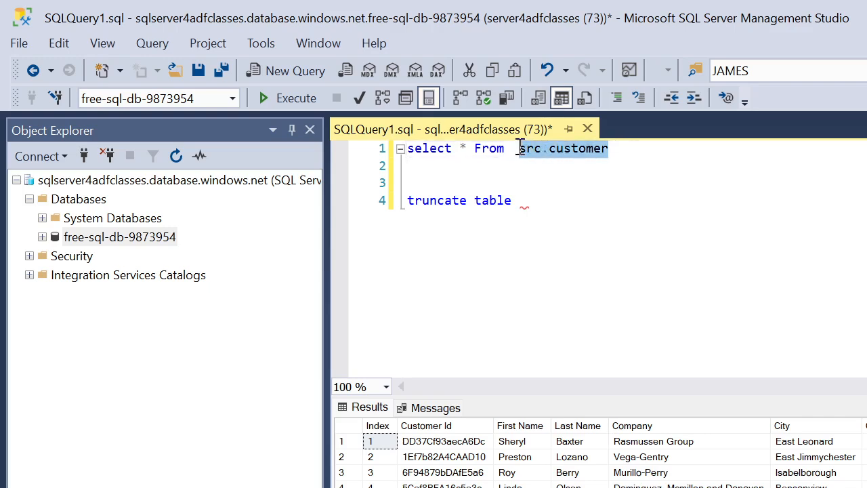
left_click(541, 200)
key("ctrl+v")
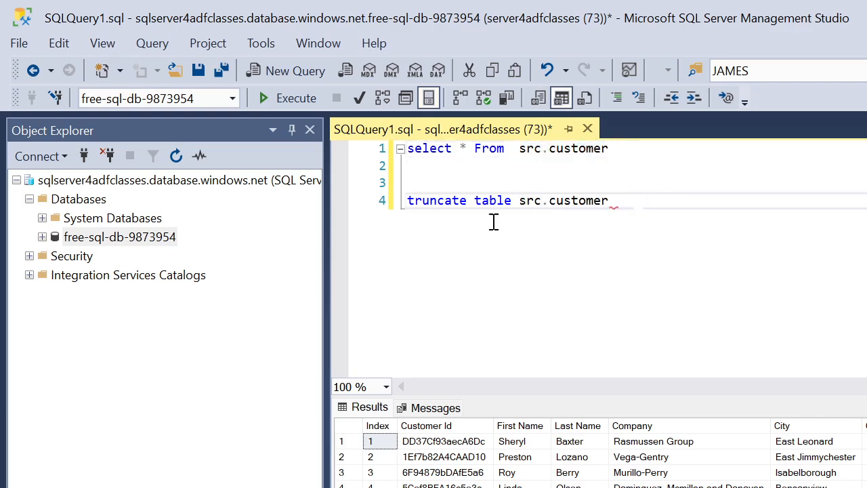
key("shift+Home")
left_click(286, 97)
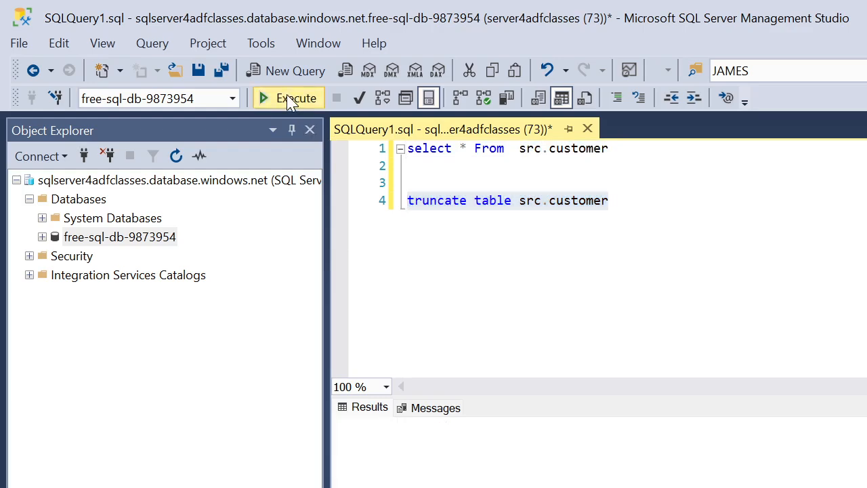
- Execute only the "select * From src.customer" query to check the table's contents
left_click(555, 274)
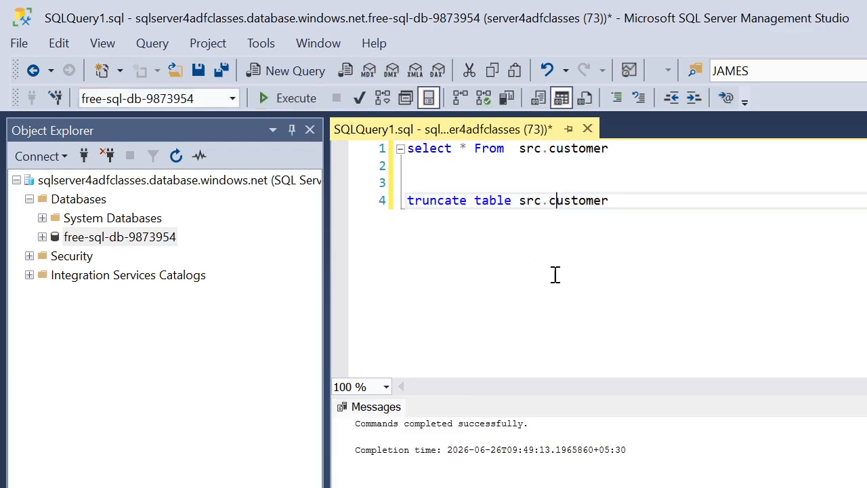
left_click(376, 156)
left_click(304, 105)
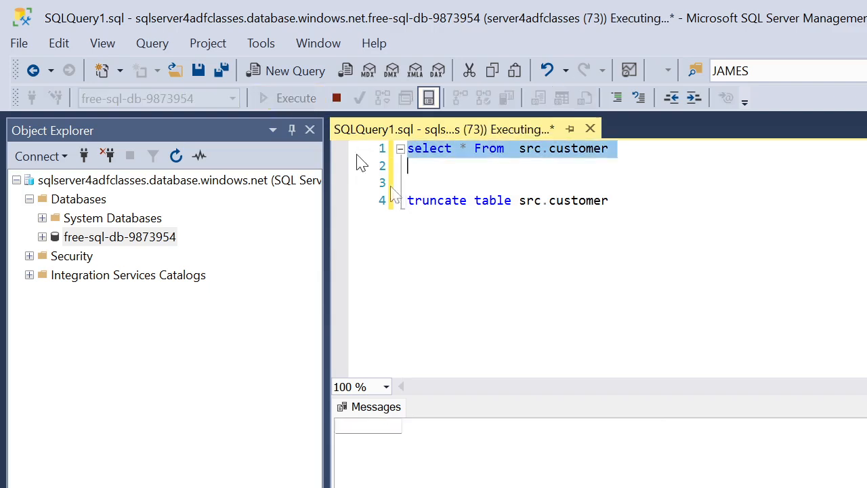
left_click(543, 295)
key("alt+Tab")
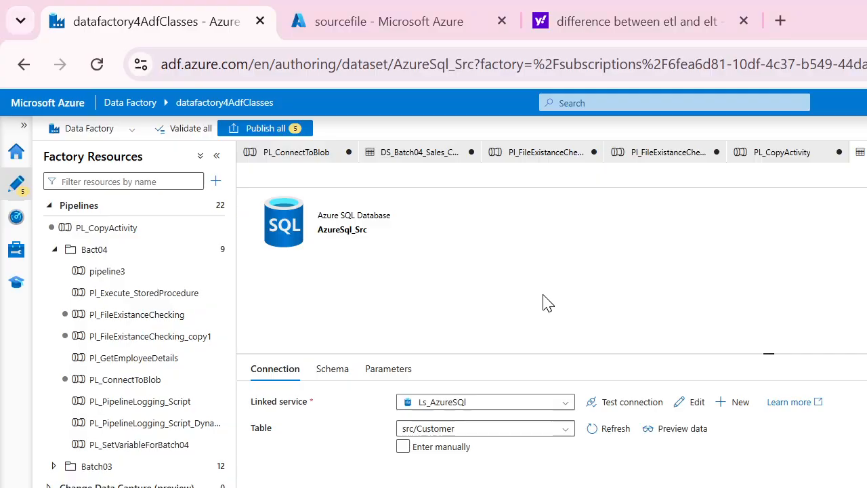
key("alt+Tab")
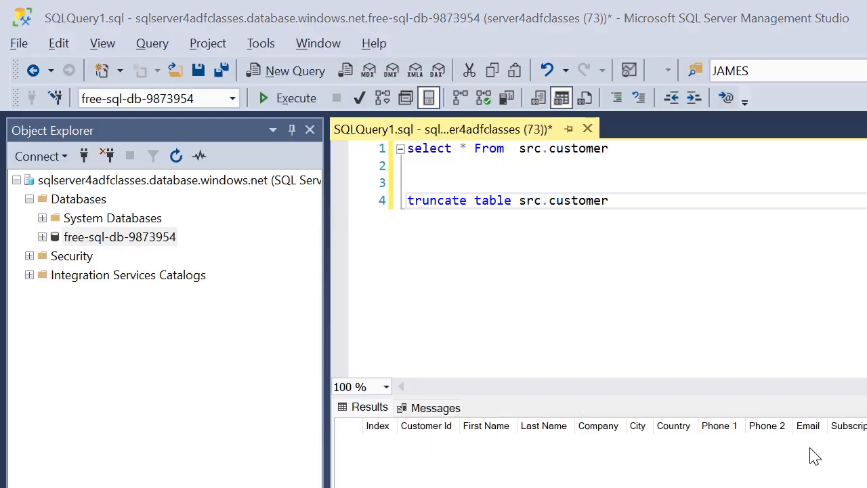
- In Azure Data Factory, review the source, sink and mapping settings of the Copy Activity in PL_CopyActivity
key("alt+Tab")
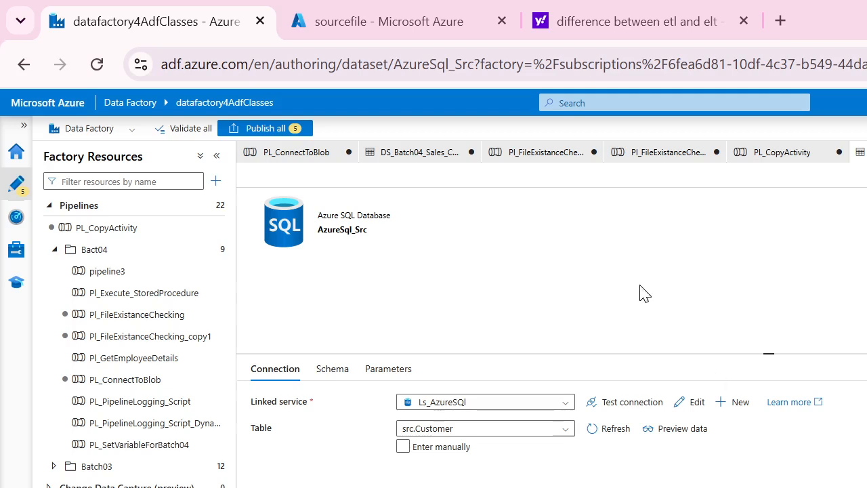
left_click(783, 156)
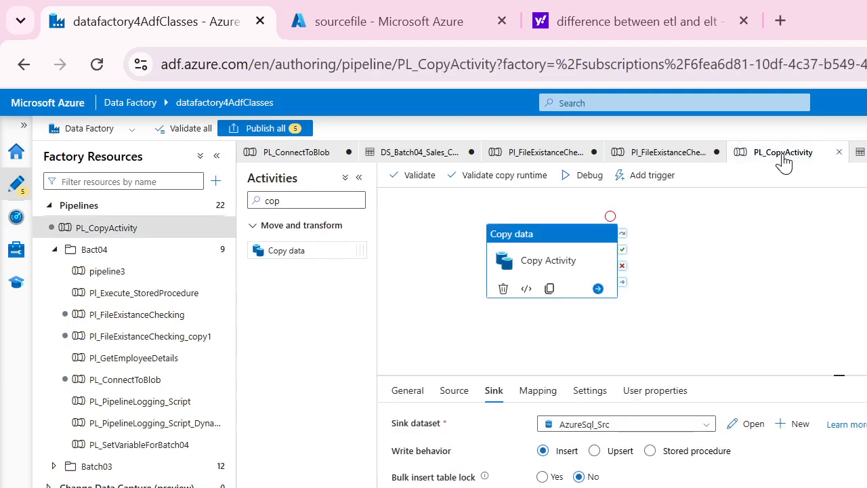
left_click(540, 390)
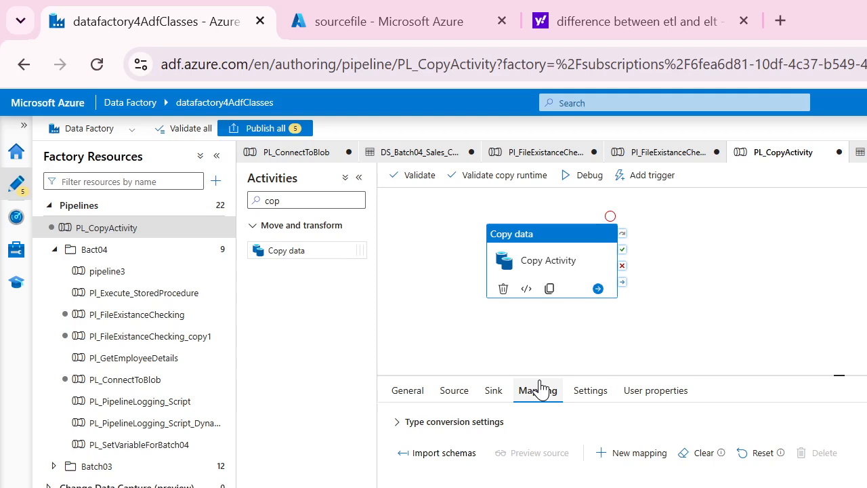
left_click(447, 400)
left_click(496, 401)
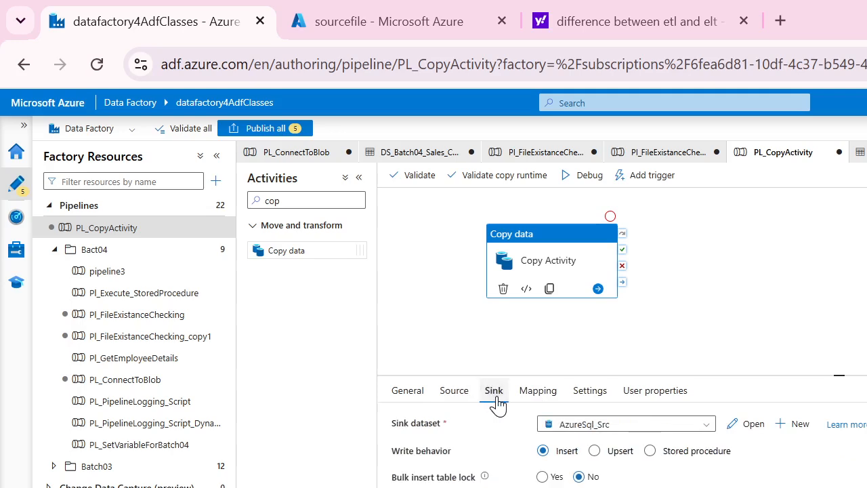
left_click(539, 392)
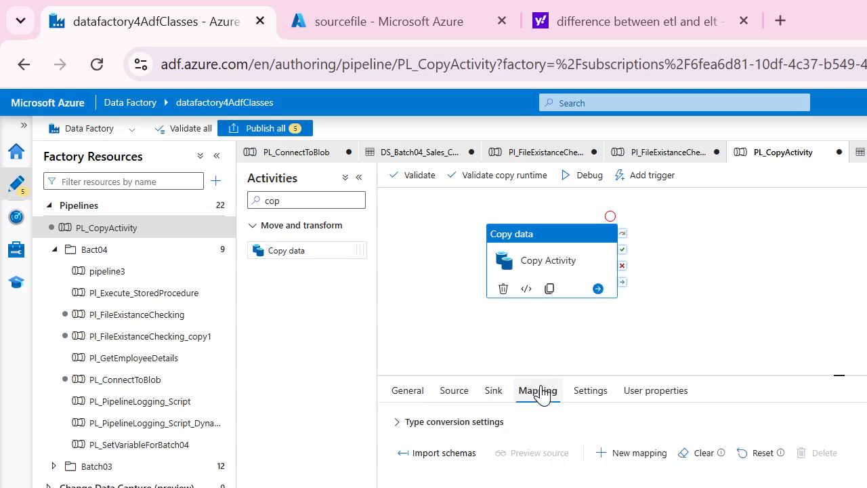
left_click(723, 324)
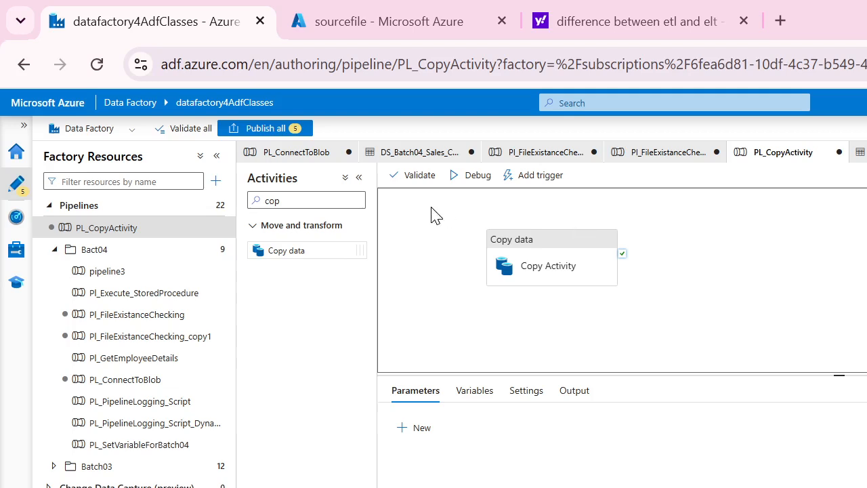
- Close the Pl_FileExistanceChecking_copy1 pipeline, discarding its changes, and publish all remaining changes in the factory
left_click(268, 135)
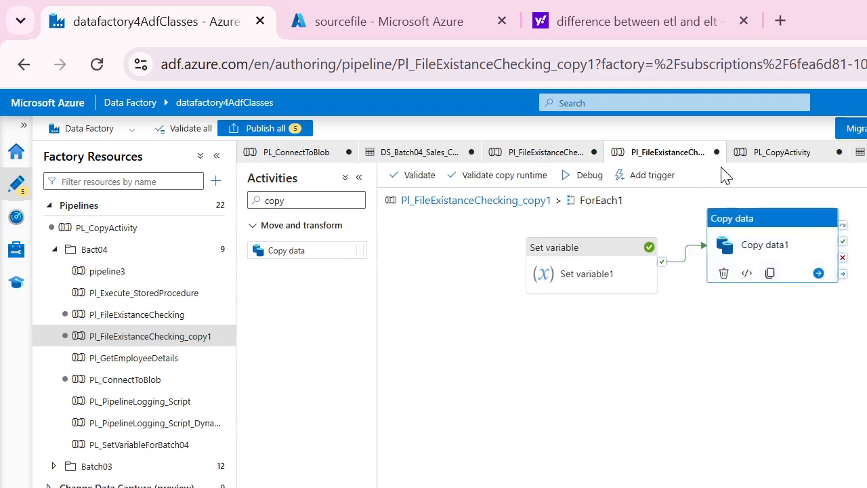
scroll(717, 160, "right", 1)
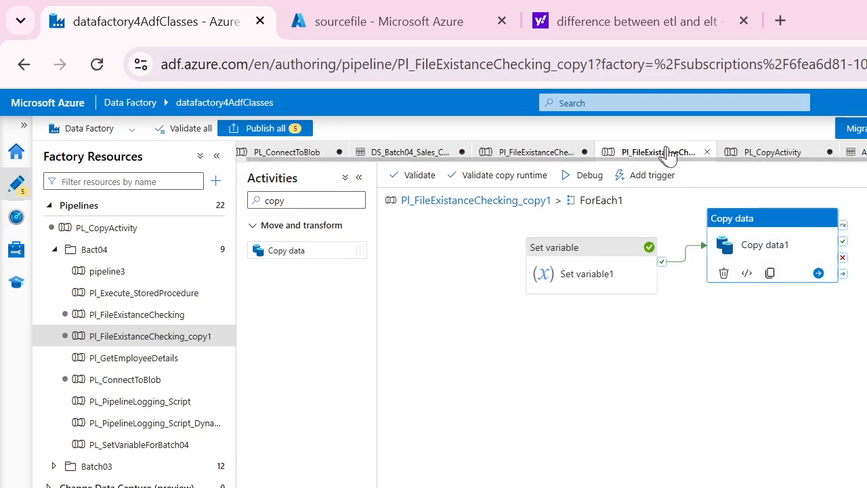
left_click(708, 153)
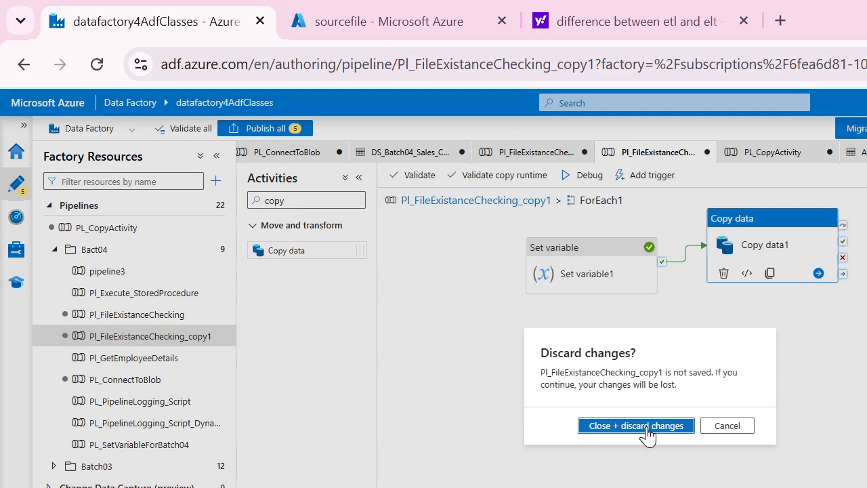
left_click(645, 428)
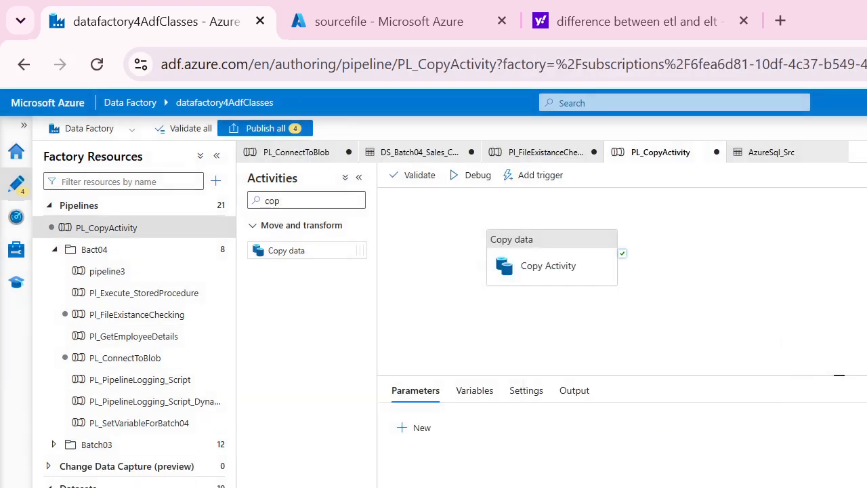
left_click(267, 132)
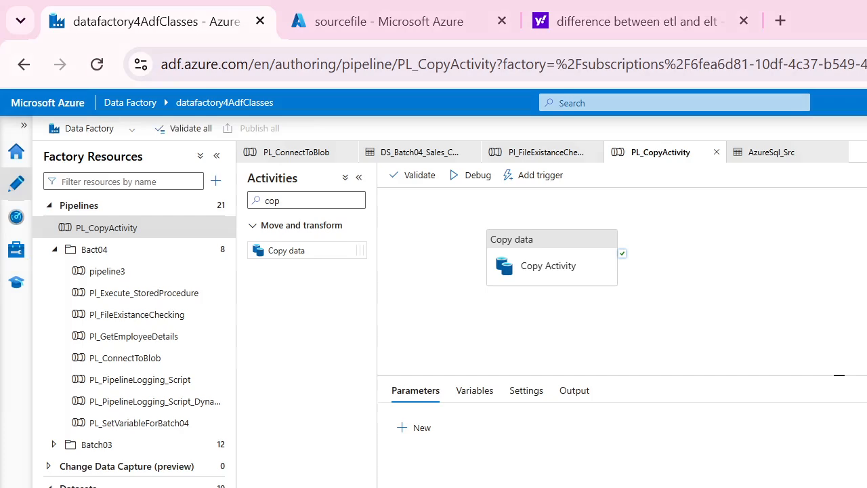
left_click(756, 275)
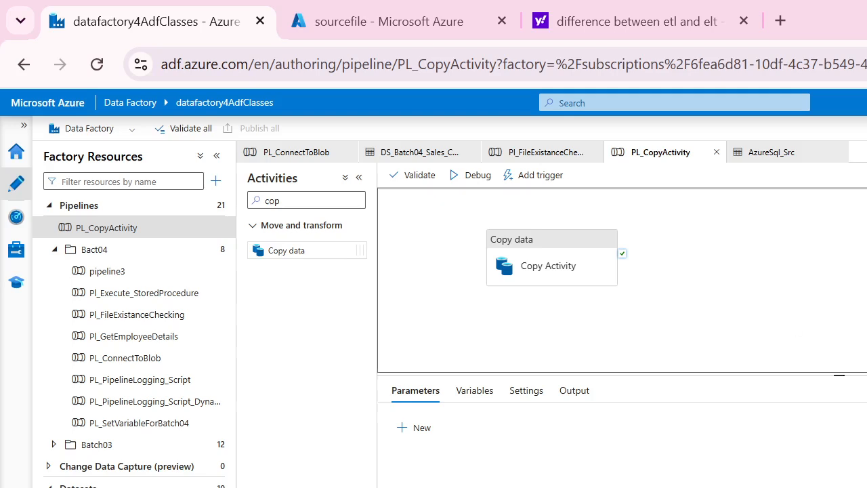
- In the Azure portal, download the customers-100.csv blob from the sourcefile container and show it in the Downloads folder
left_click(384, 34)
left_click(400, 474)
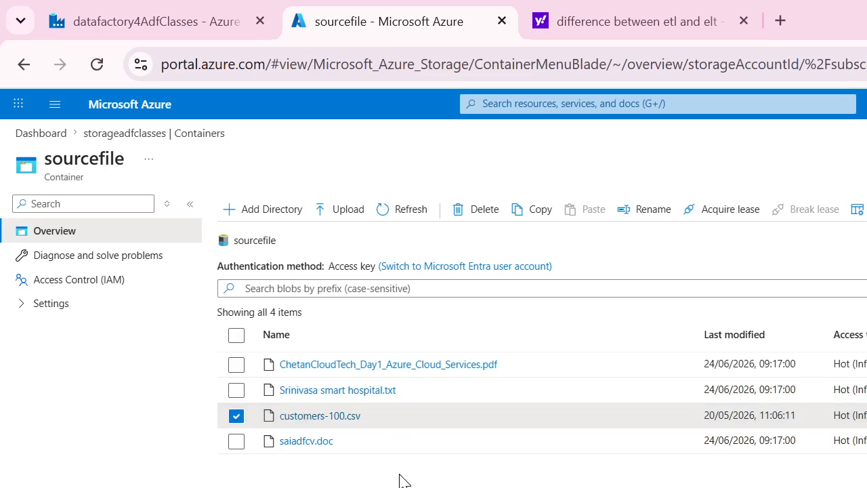
left_click(342, 419)
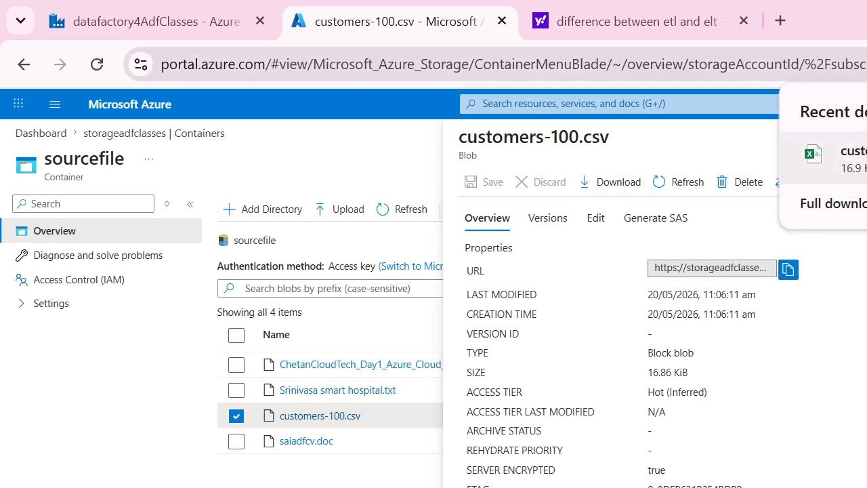
left_click(830, 159)
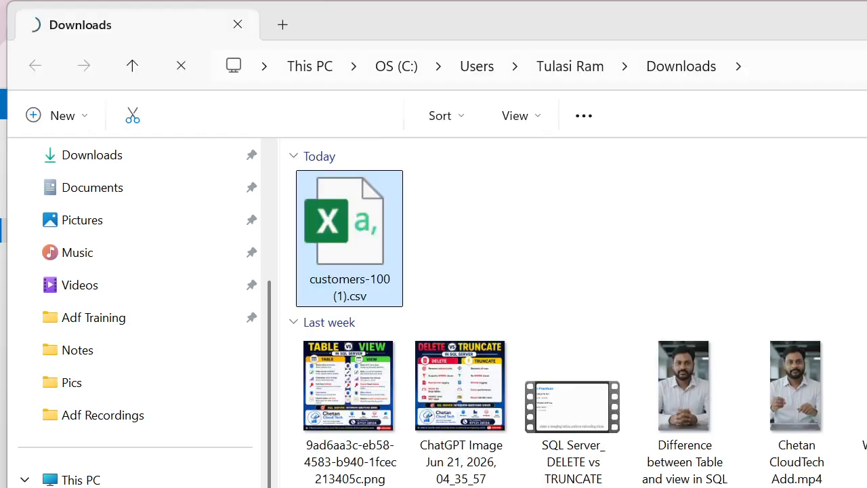
- Open the downloaded customers-100 (1).csv in Excel and look over its columns and rows
double_click(371, 229)
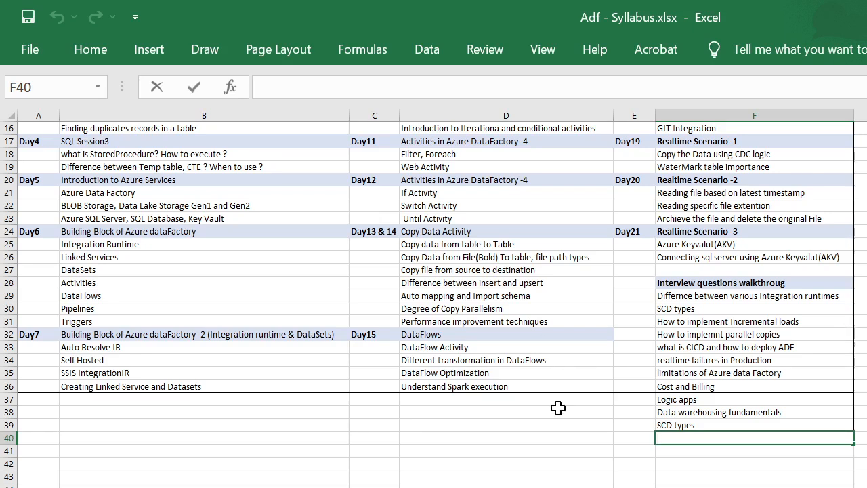
key("alt+Tab")
key("alt+Tab")
key("alt+Tab")
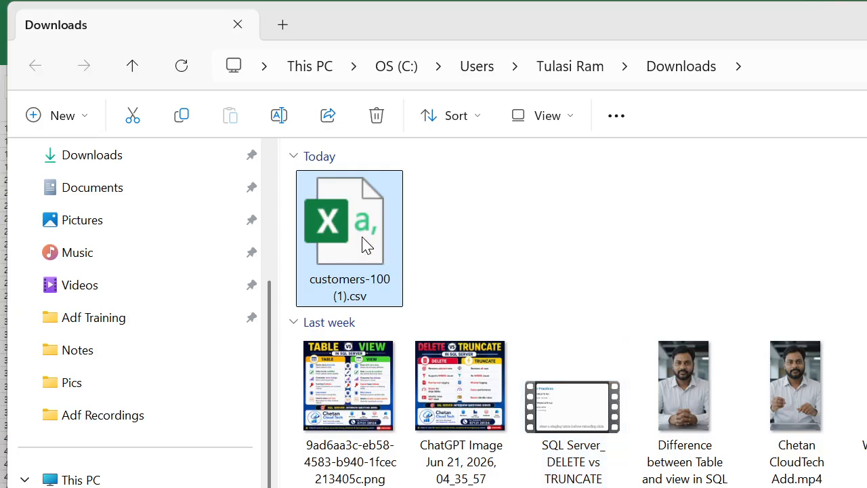
double_click(367, 245)
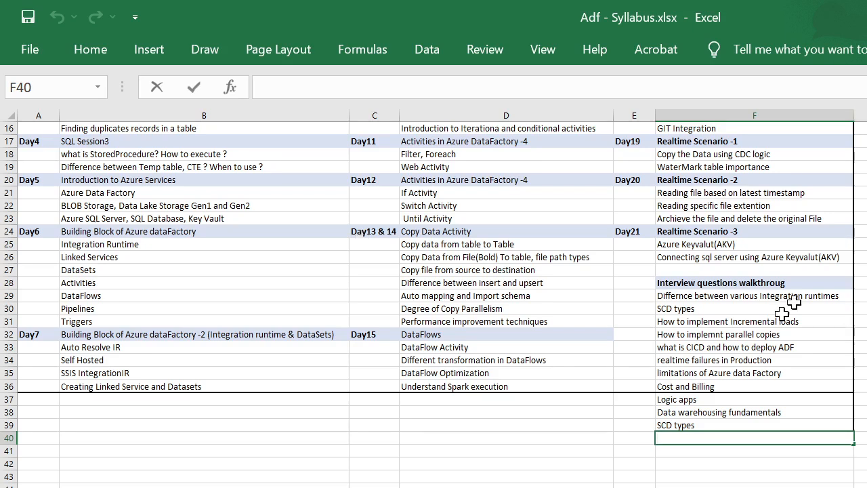
left_click(506, 487)
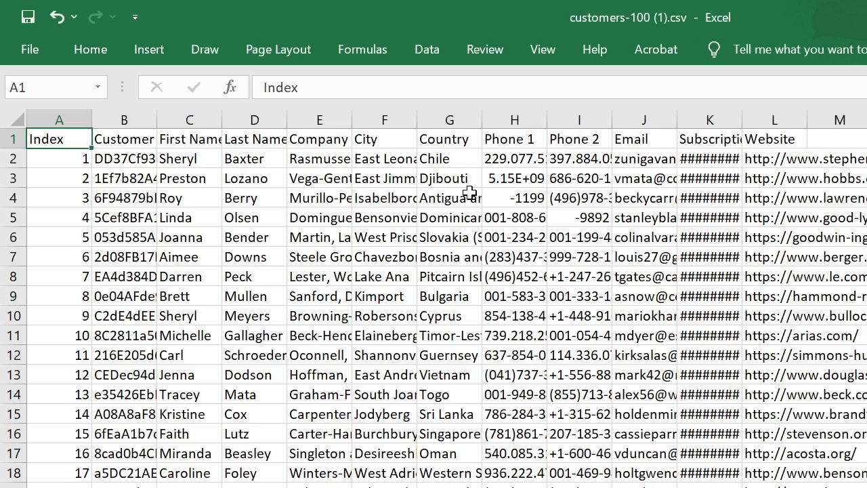
key("alt+Tab")
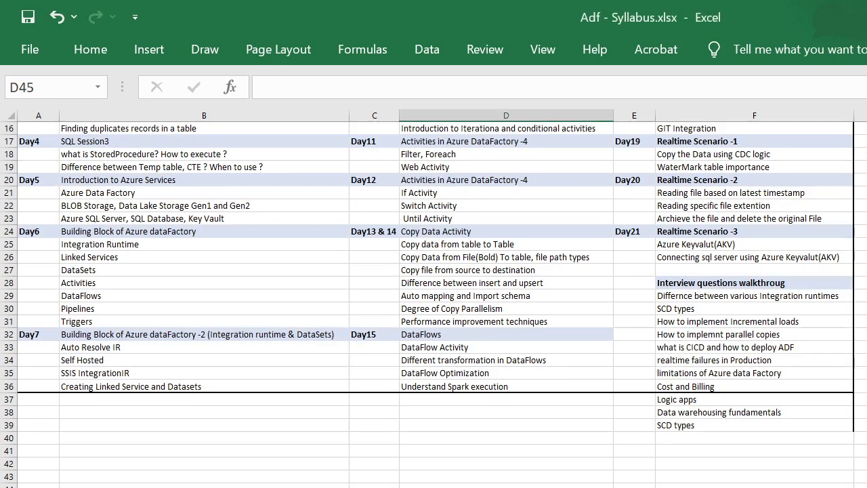
key("alt+Tab")
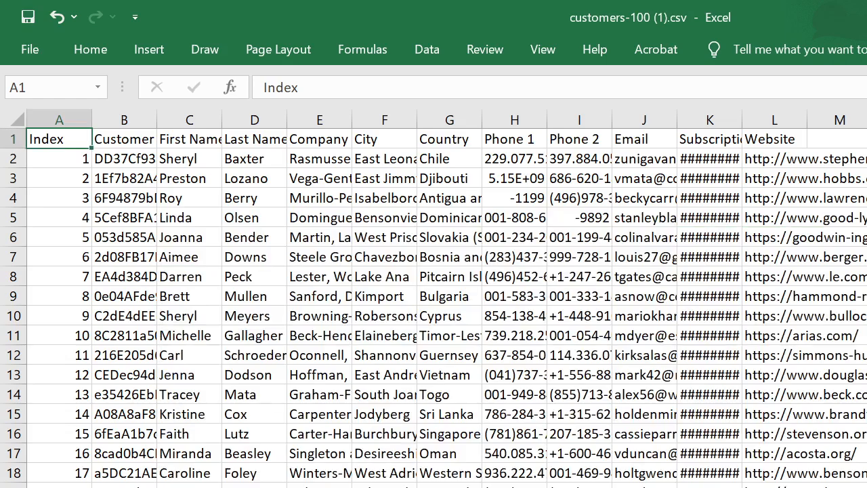
- Return to PL_CopyActivity in Azure Data Factory, start a debug run and refresh its run status
key("alt+Tab")
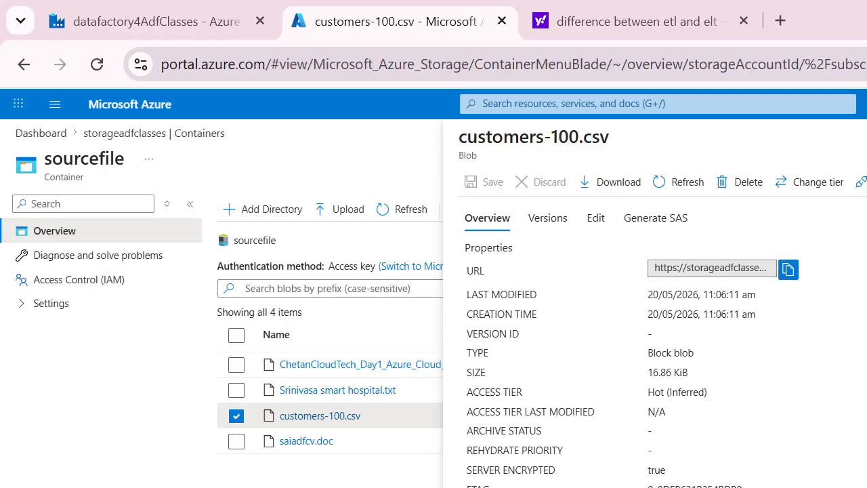
left_click(179, 28)
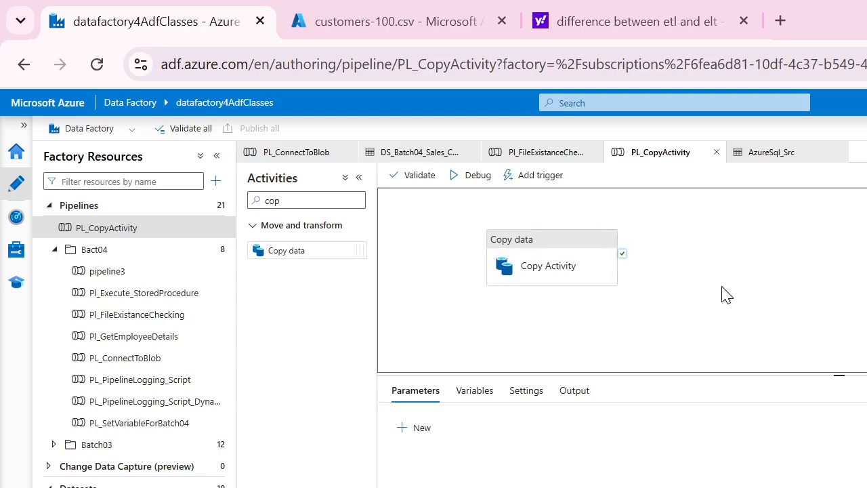
left_click(486, 178)
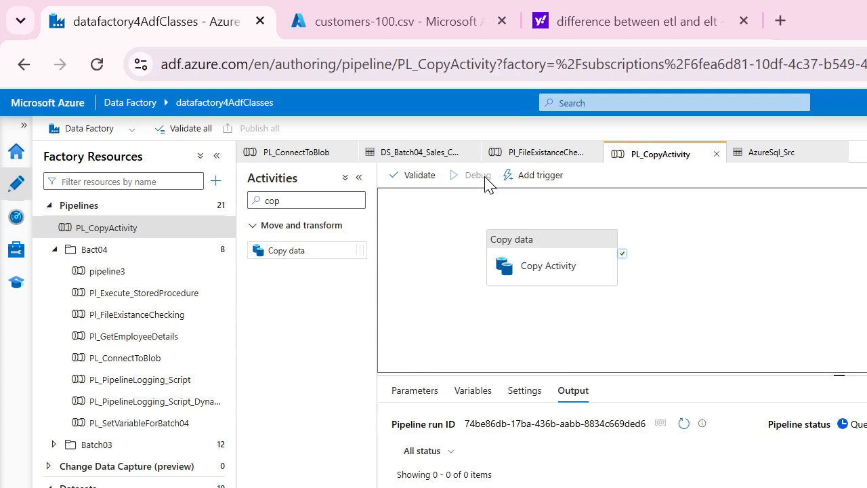
left_click(684, 424)
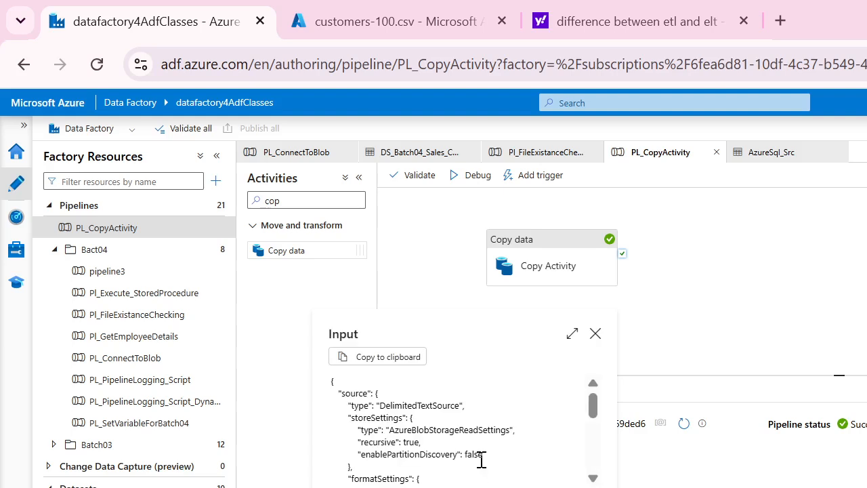
- Examine the source type, store settings and sink type in the Copy Activity's run input JSON
double_click(434, 404)
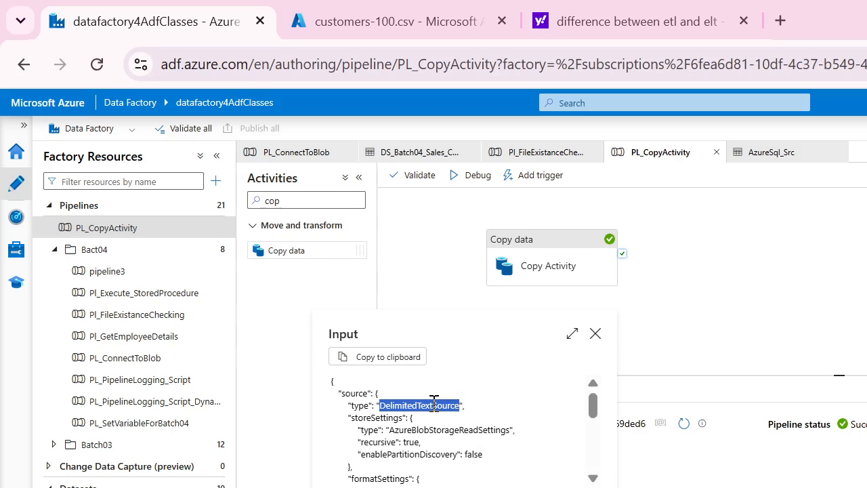
double_click(455, 429)
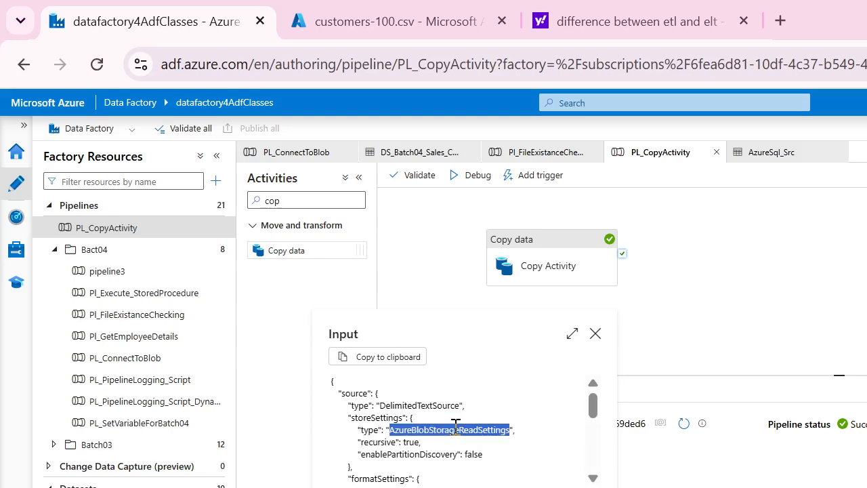
scroll(472, 455, "down", 3)
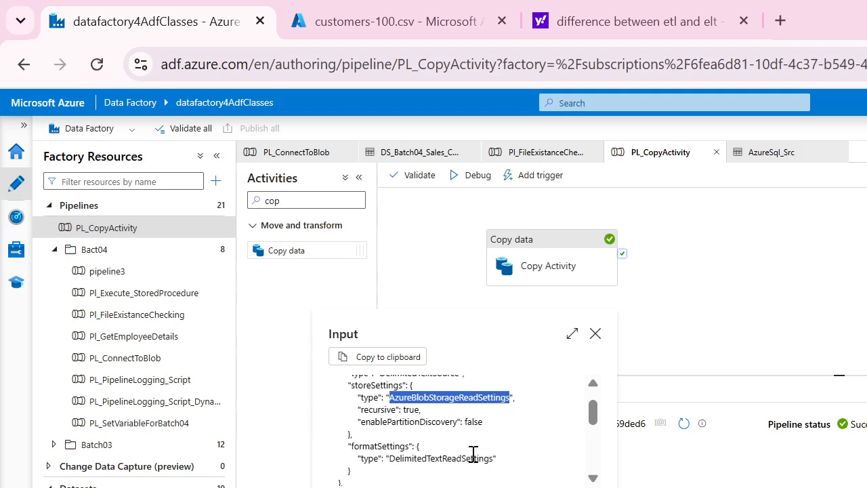
scroll(476, 461, "down", 1)
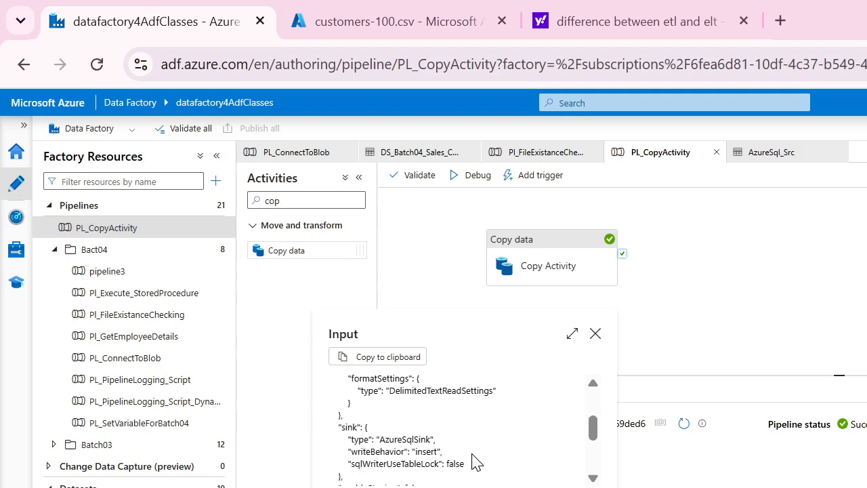
double_click(402, 440)
scroll(406, 455, "up", 3)
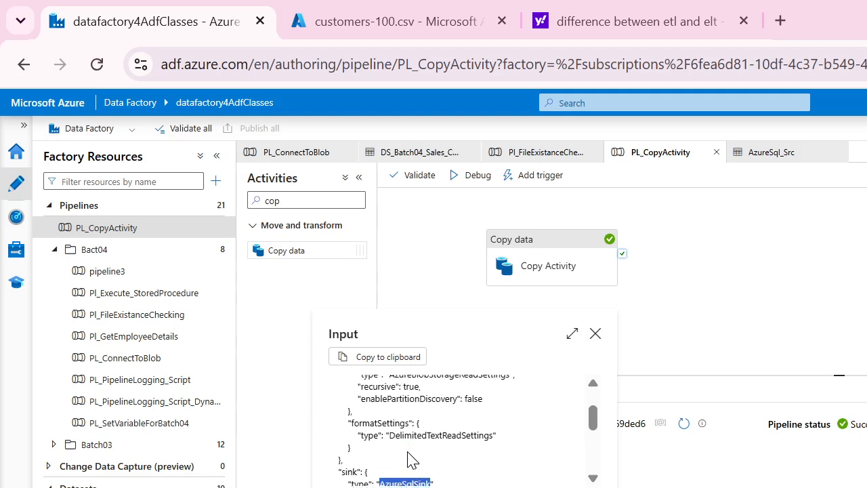
scroll(409, 452, "up", 2)
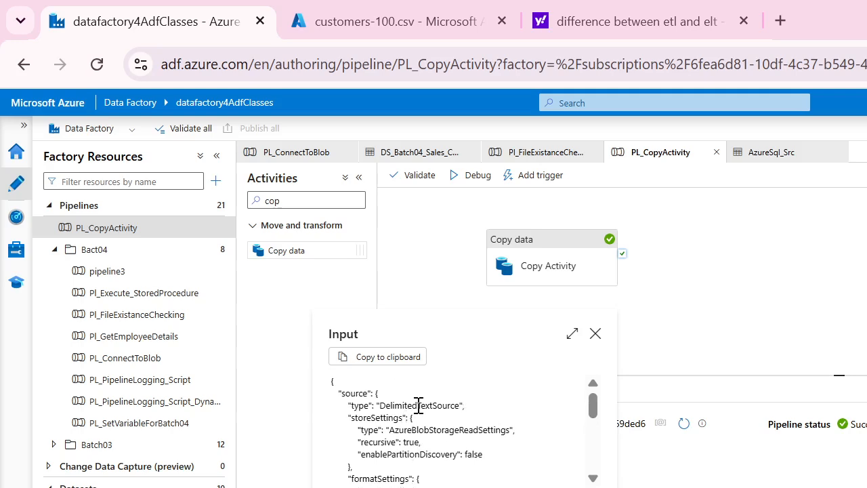
- Review the remaining store settings and the translator section in the Copy Activity's run input JSON, and close it
double_click(433, 430)
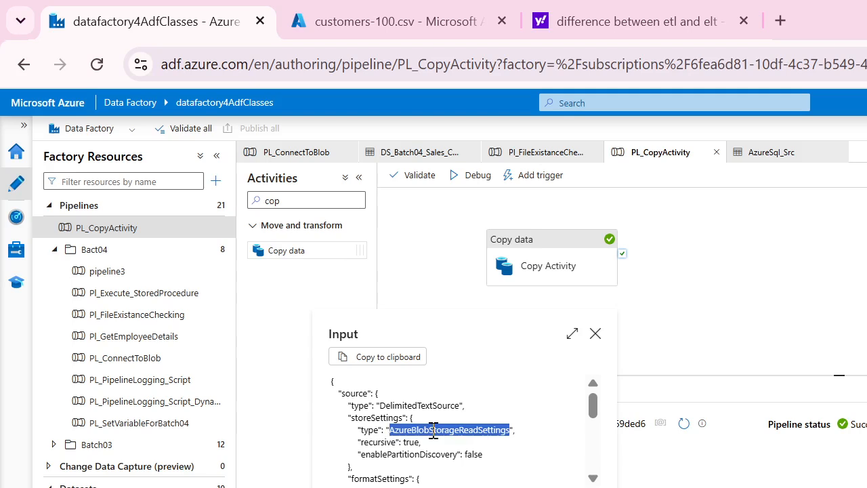
scroll(433, 429, "down", 10)
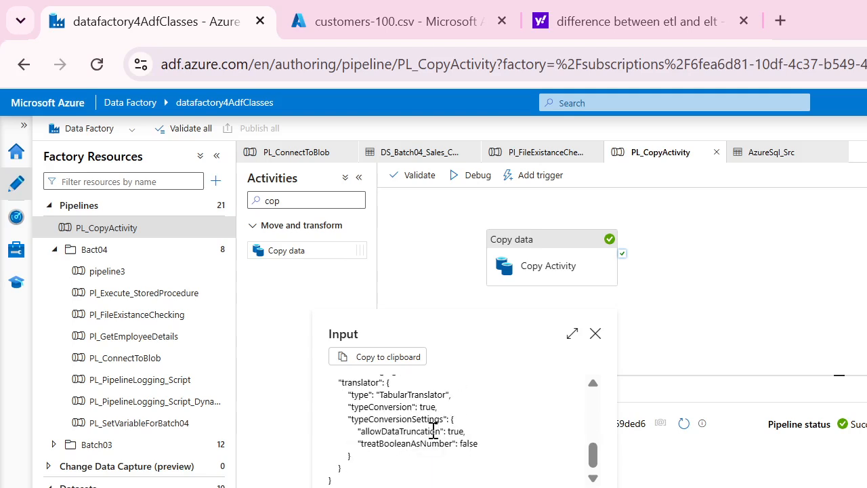
scroll(433, 430, "up", 10)
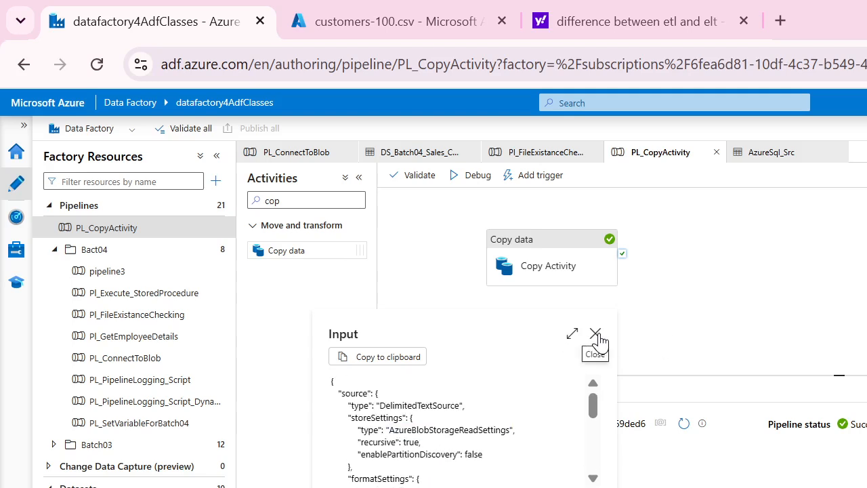
left_click(596, 334)
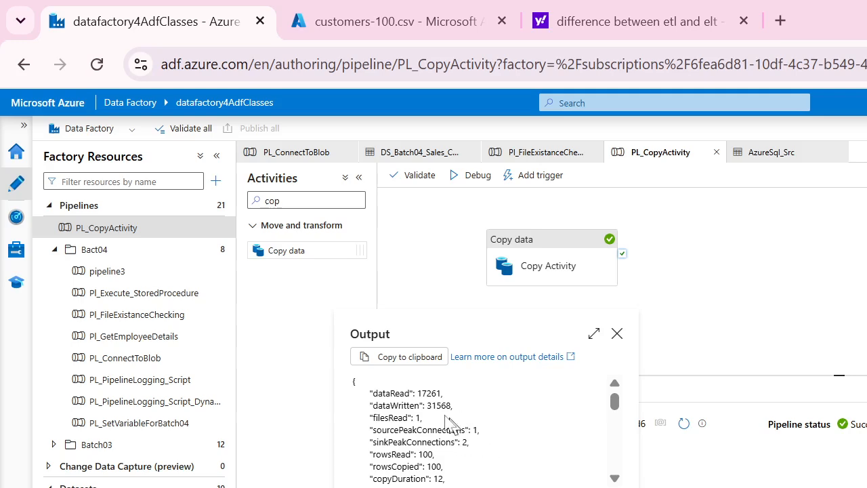
- Examine the data read, data written, rows read and rows copied values in the Copy Activity's run output JSON
double_click(396, 394)
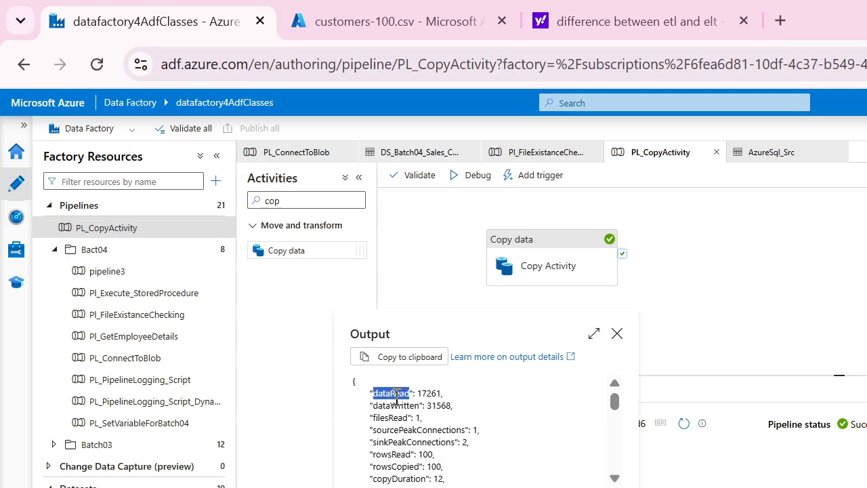
double_click(436, 394)
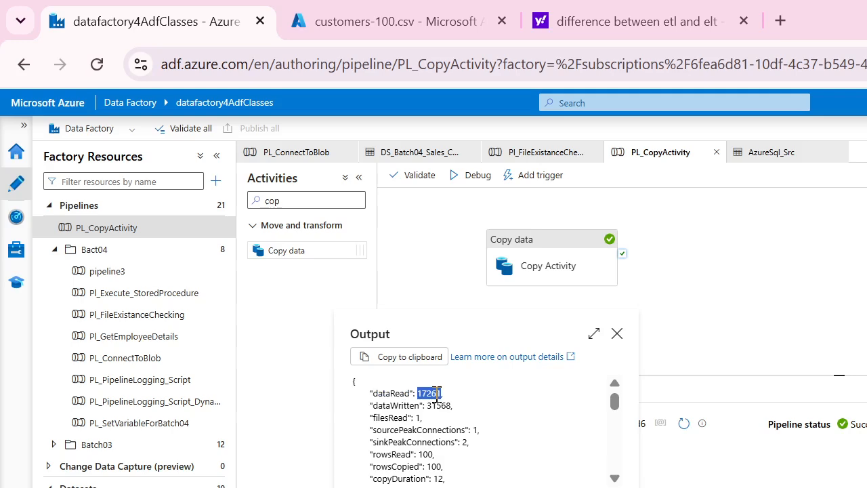
left_click(617, 333)
double_click(428, 393)
double_click(438, 405)
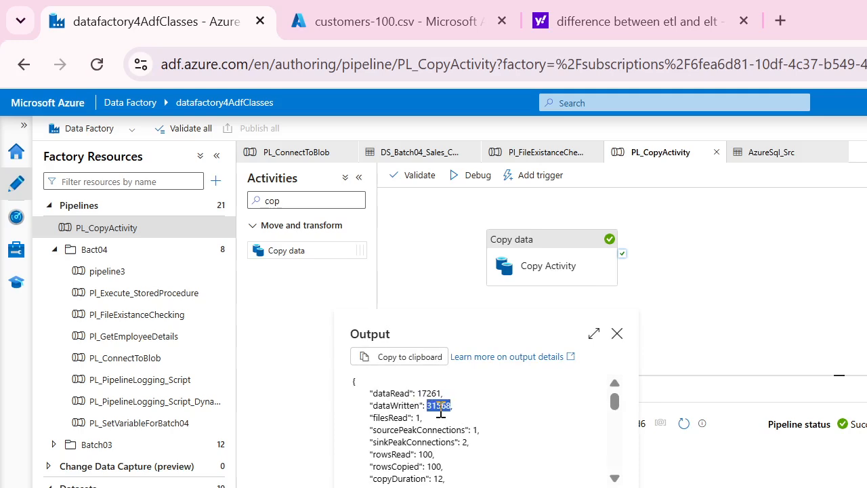
double_click(426, 454)
double_click(433, 466)
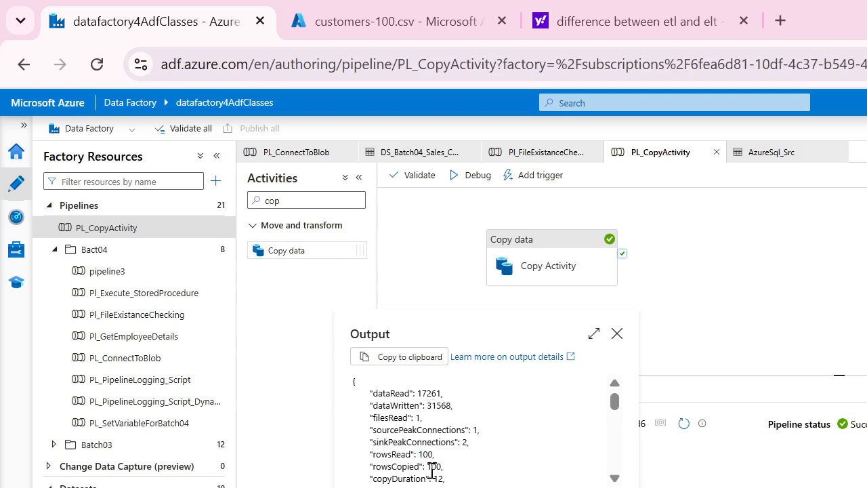
double_click(394, 466)
double_click(394, 454)
double_click(403, 466)
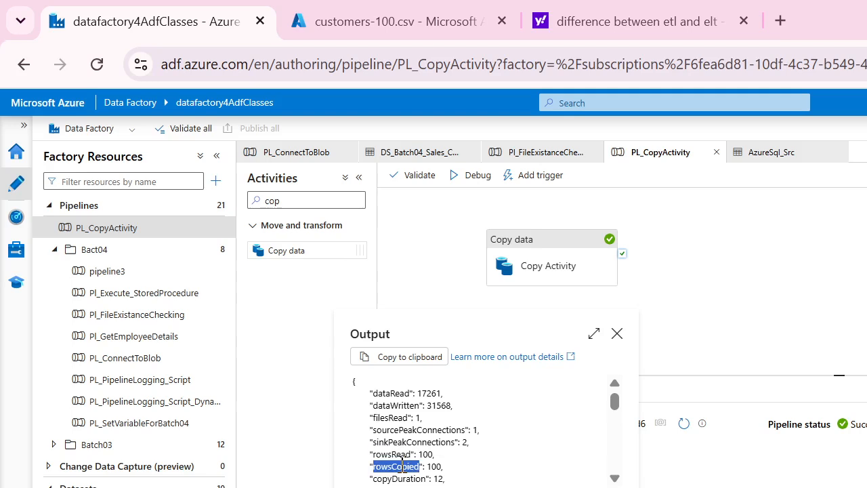
- Examine the throughput, effective integration runtime, data integration units and billing reference in the run output JSON
scroll(441, 465, "down", 2)
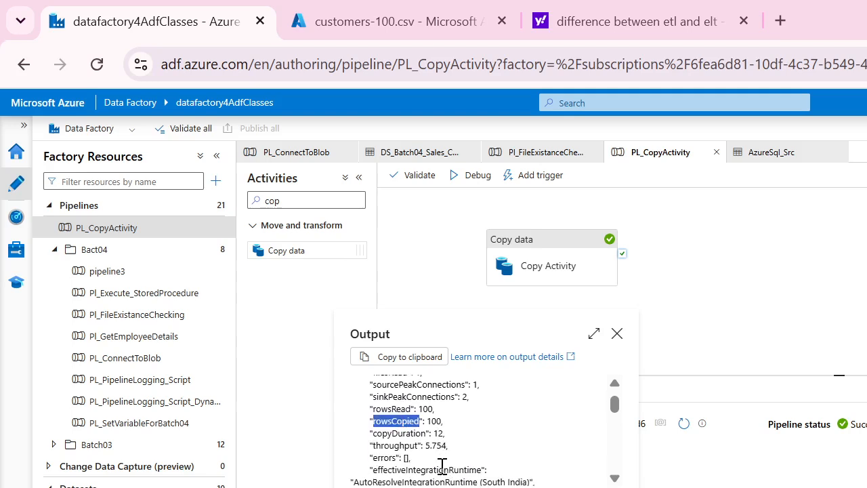
double_click(434, 444)
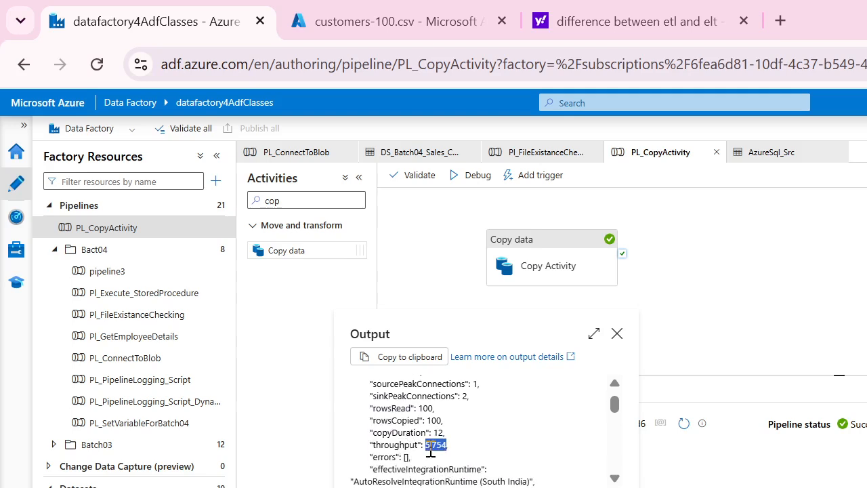
left_click(394, 441)
double_click(400, 444)
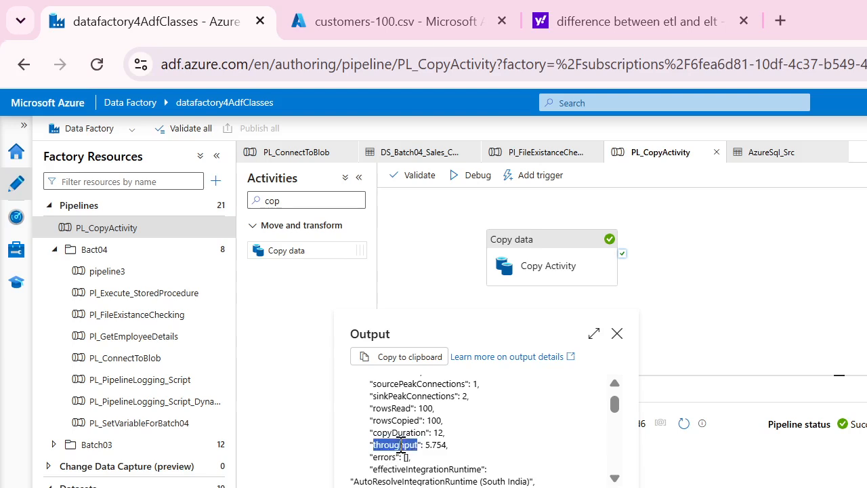
left_click(462, 467)
scroll(461, 468, "down", 3)
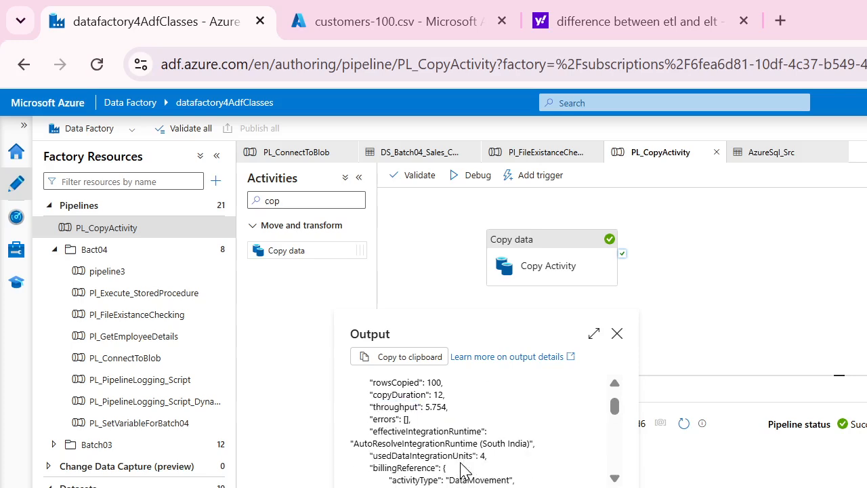
double_click(448, 442)
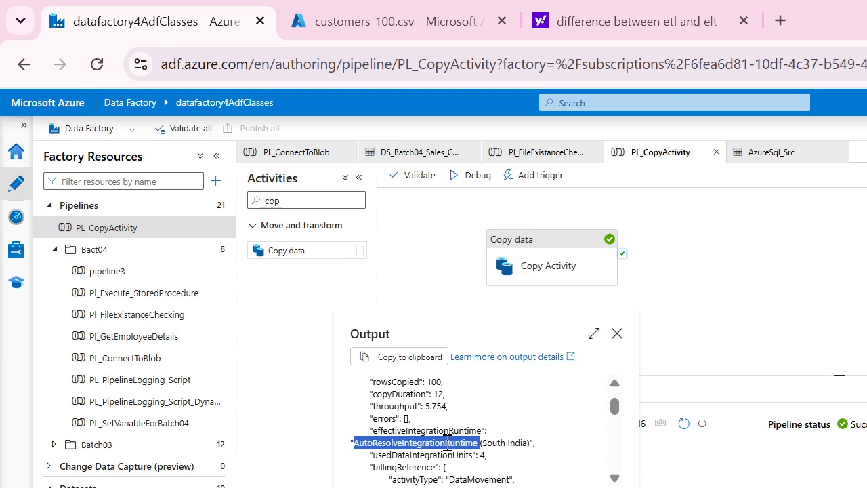
left_click(505, 443)
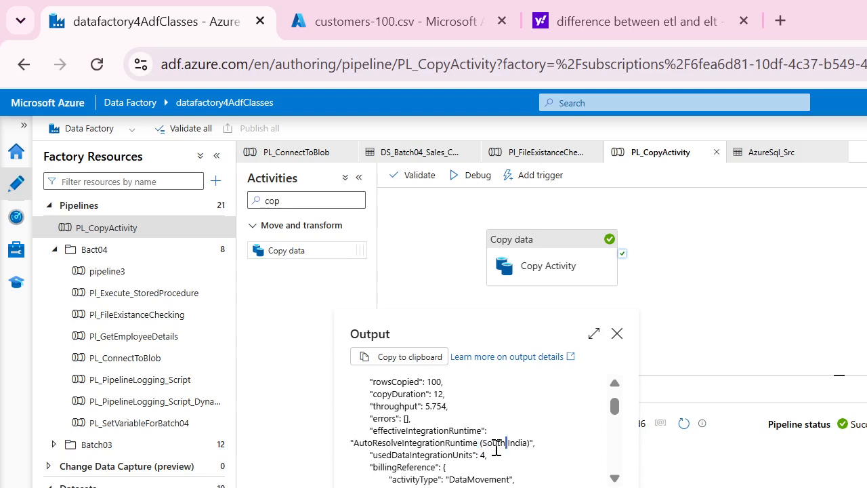
double_click(460, 453)
left_click(481, 455)
scroll(512, 467, "down", 3)
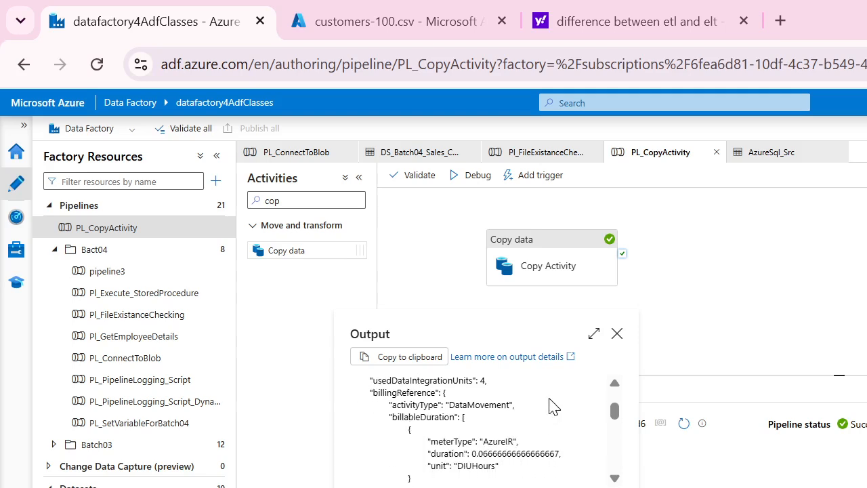
- Copy the entire run output JSON and paste it into a new Notepad++ document
left_click(415, 357)
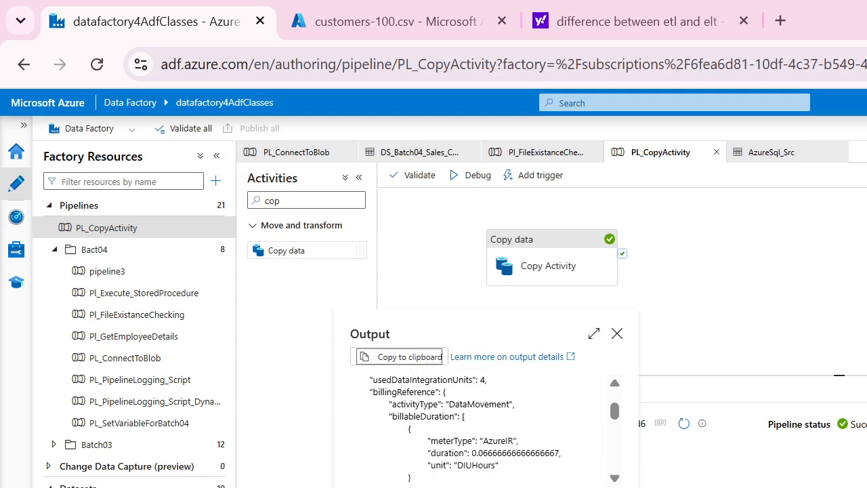
key("alt+Tab")
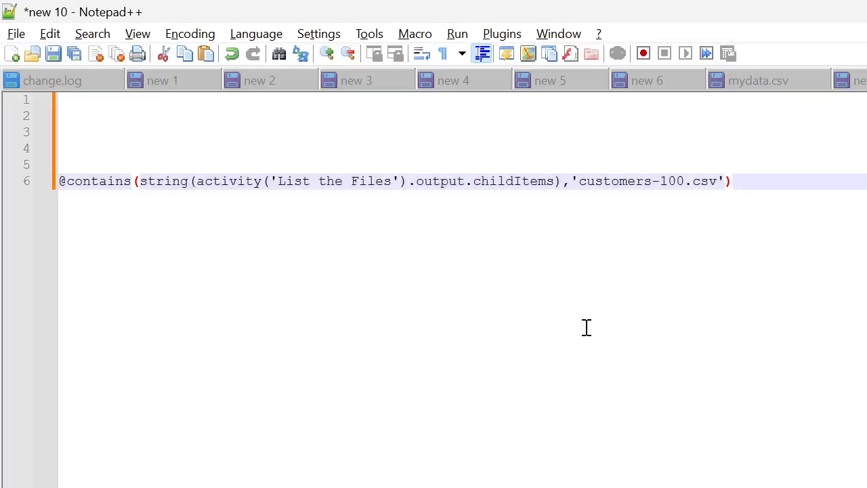
key("ctrl+n")
key("ctrl+v")
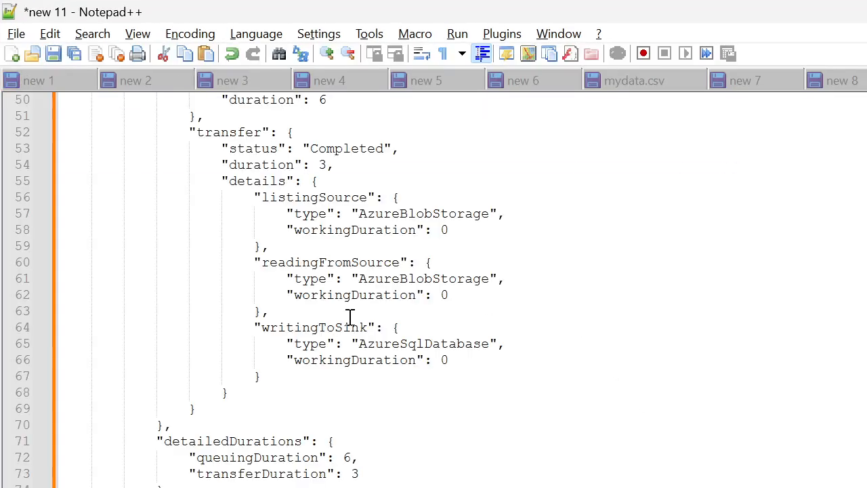
- Skim the pasted output JSON, and examine its data read and written, sink peak connections and rows read entries
scroll(350, 317, "up", 16)
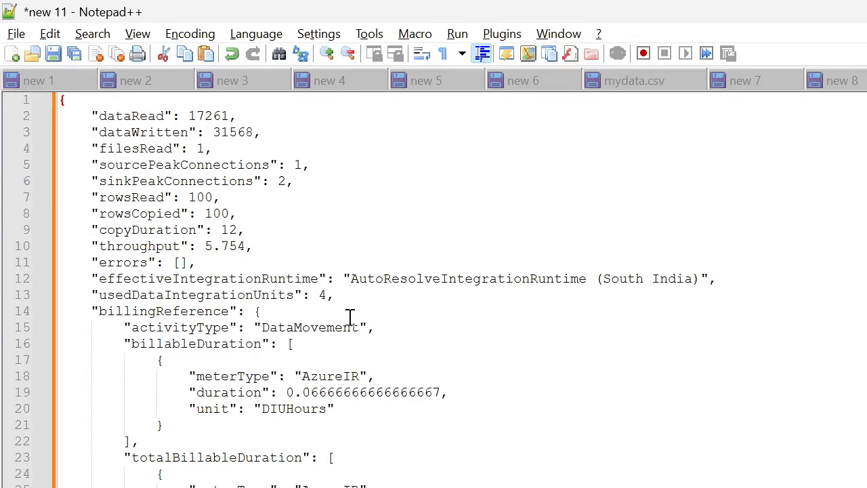
scroll(350, 317, "down", 20)
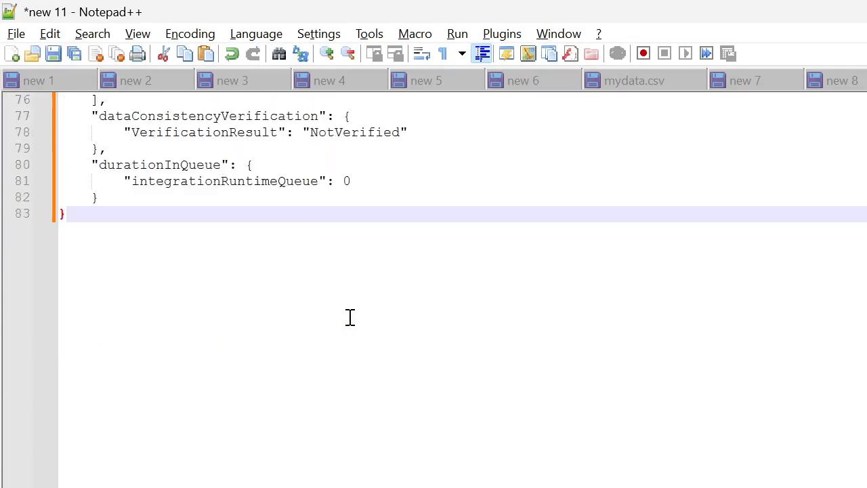
scroll(350, 317, "up", 19)
scroll(350, 316, "up", 6)
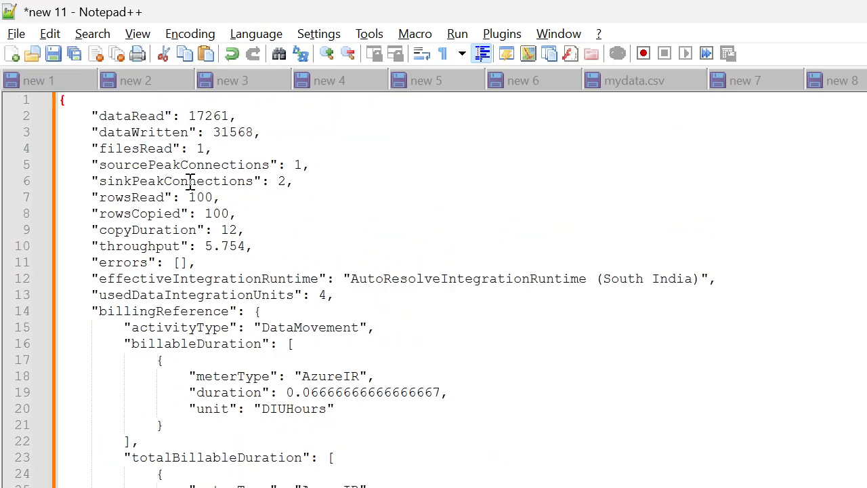
left_click(64, 103)
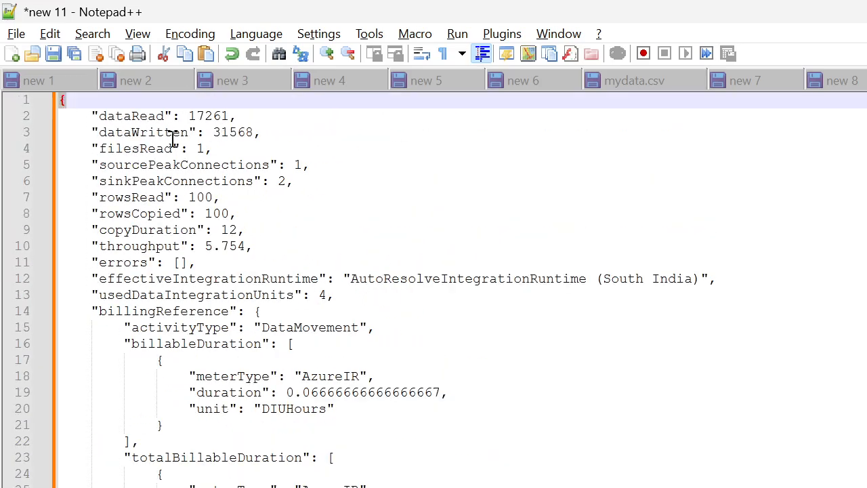
double_click(158, 118)
left_click(232, 145)
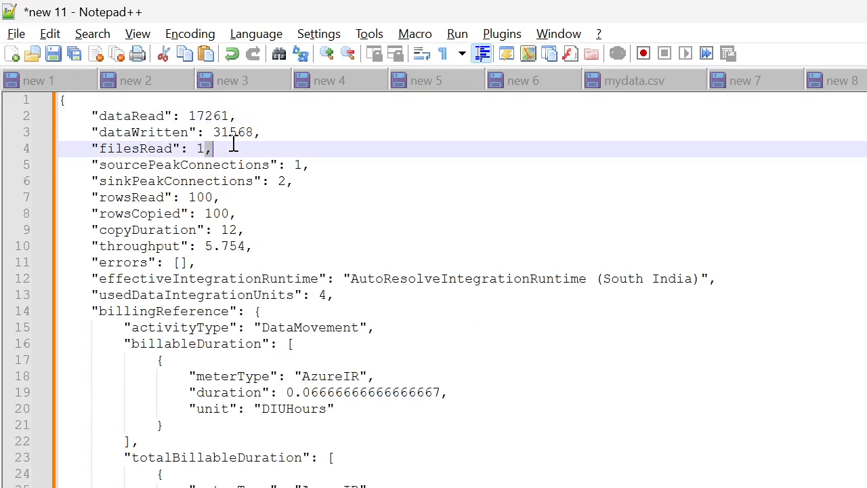
left_click(286, 133)
left_click_drag(286, 134, 87, 115)
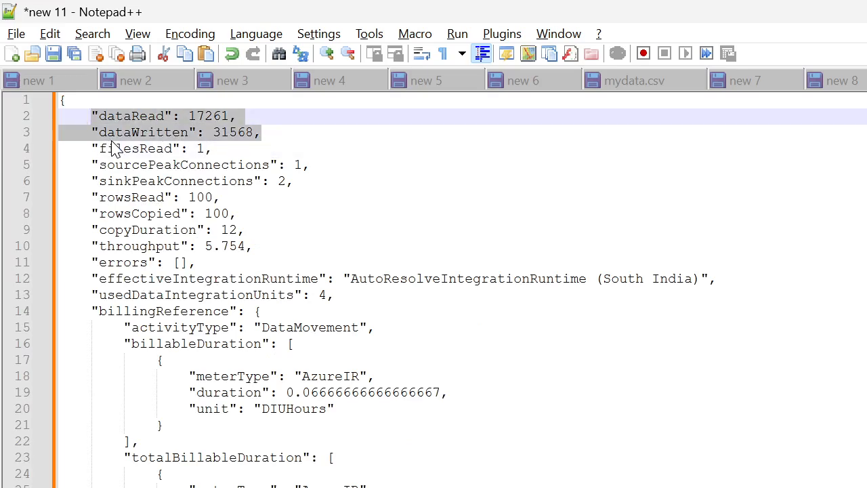
double_click(112, 135)
double_click(139, 181)
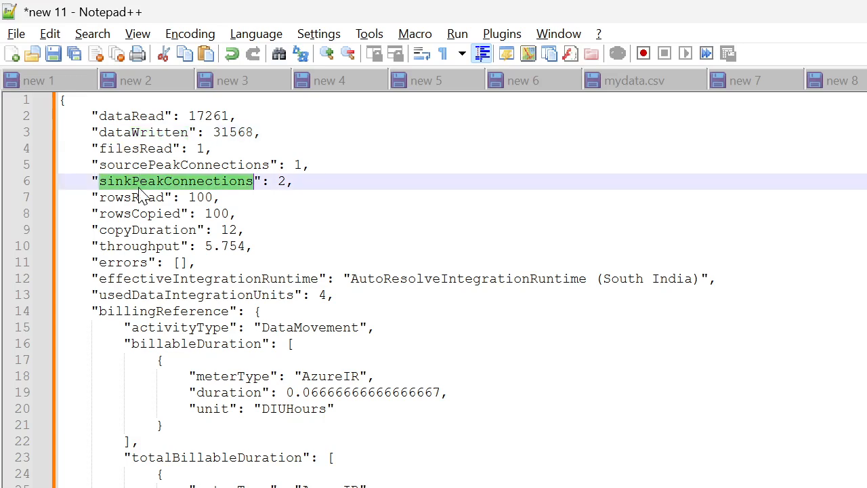
double_click(139, 197)
double_click(200, 197)
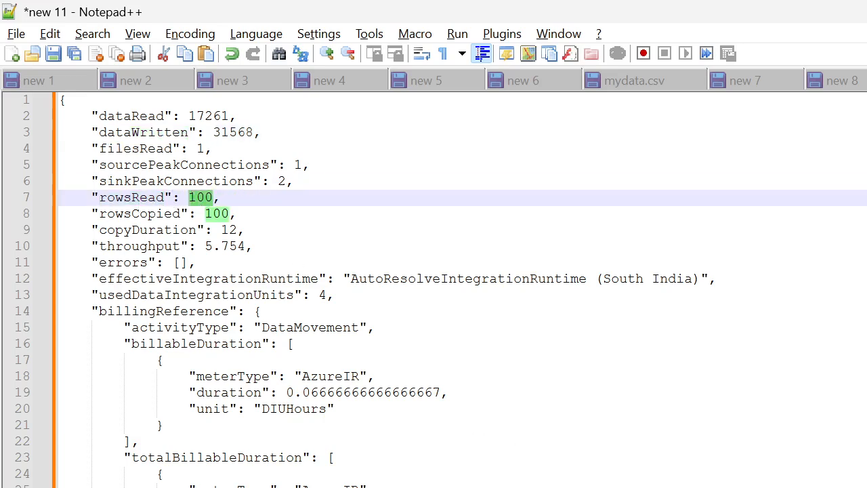
- Switch to SQL Server Management Studio and run only the select query on src.customer to check the loaded rows
key("alt+Tab")
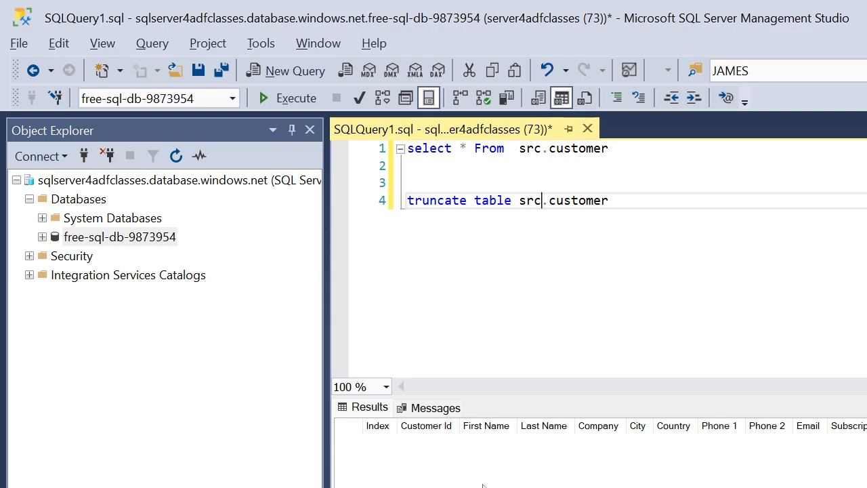
left_click(378, 149)
left_click(292, 101)
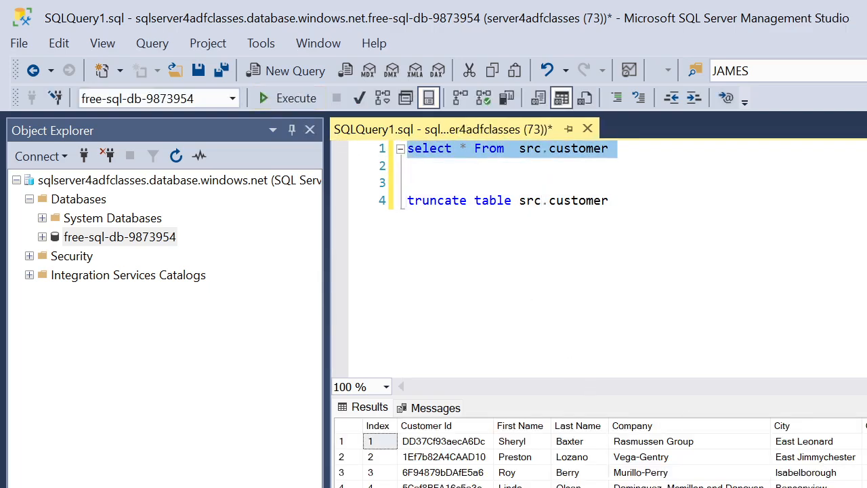
- Return to the output JSON in Notepad++ and examine the throughput, billable duration, source and sink execution details and transfer profile
key("alt+Tab")
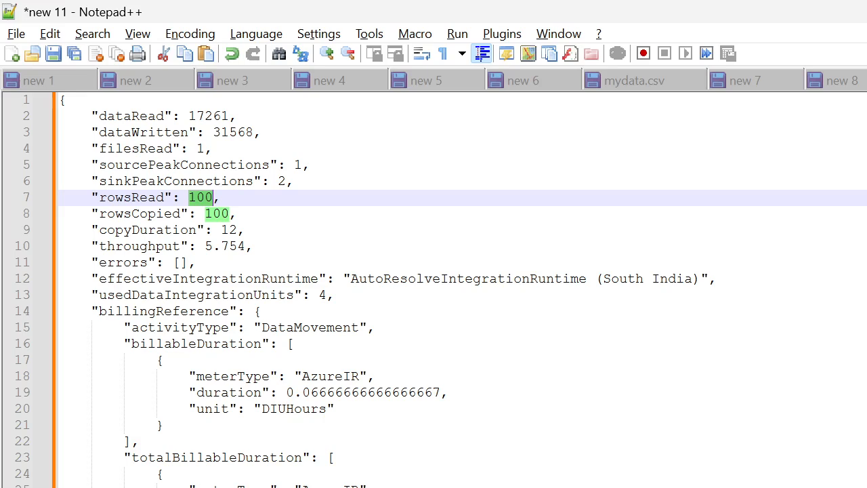
left_click(206, 246)
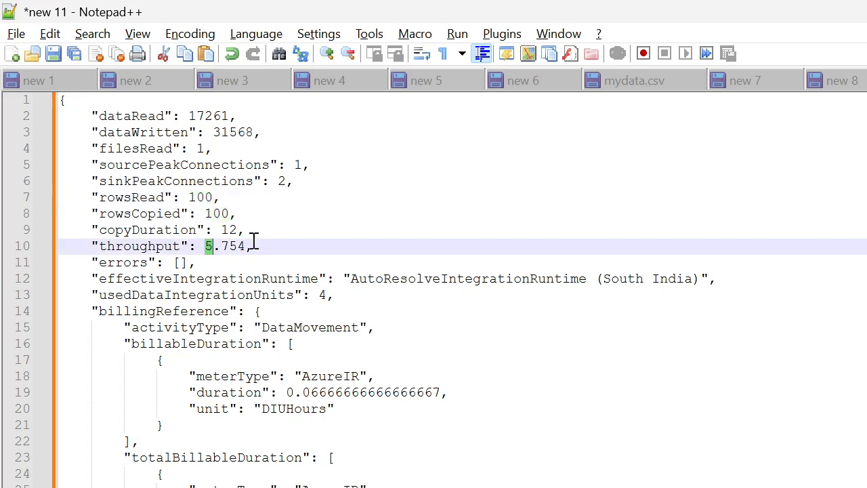
triple_click(255, 245)
left_click(257, 246)
double_click(332, 378)
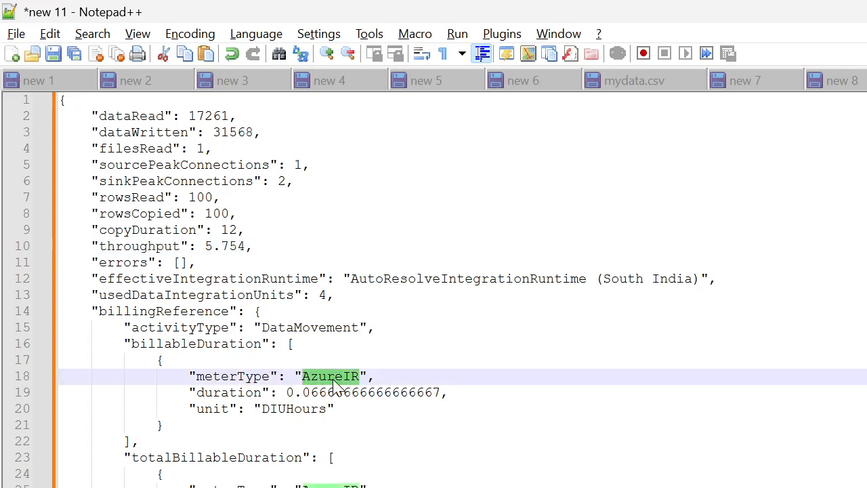
double_click(325, 392)
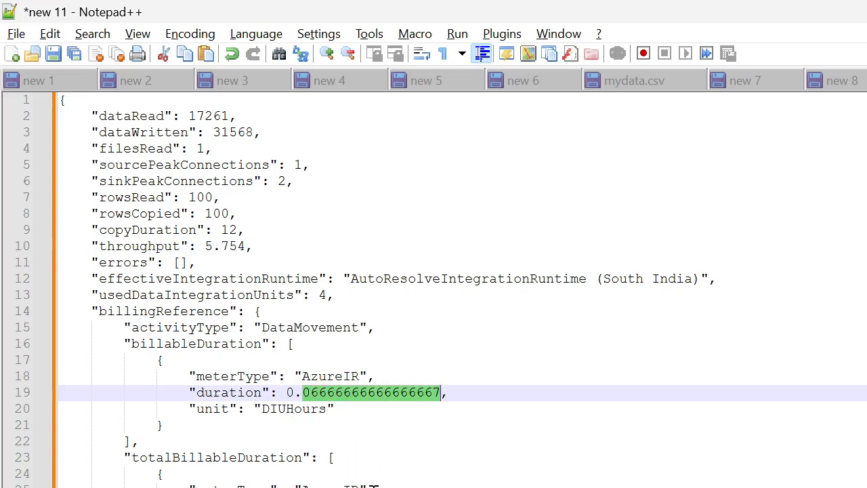
scroll(434, 285, "down", 9)
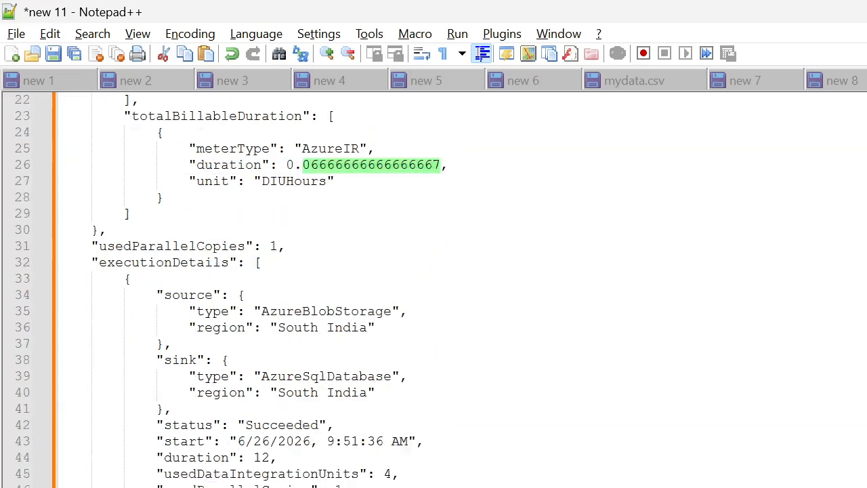
scroll(434, 284, "down", 6)
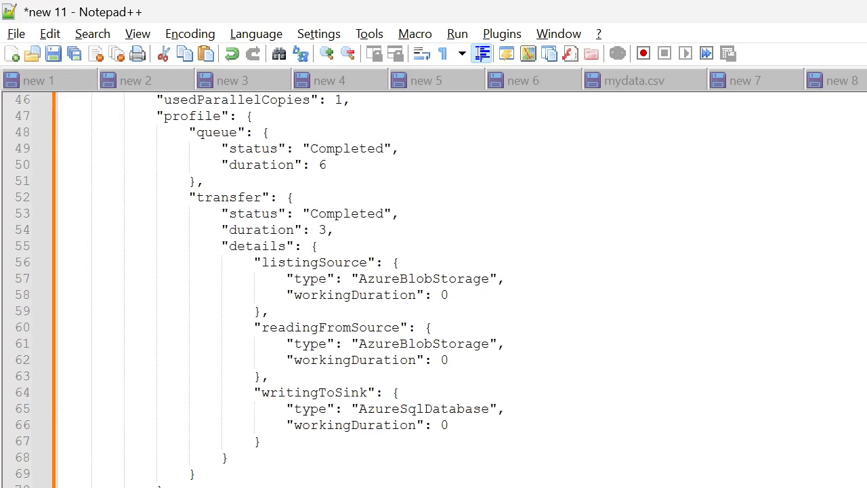
- Return to Data Factory, close the run's output JSON and open the Copy Activity's run details
scroll(434, 285, "down", 7)
scroll(433, 284, "up", 6)
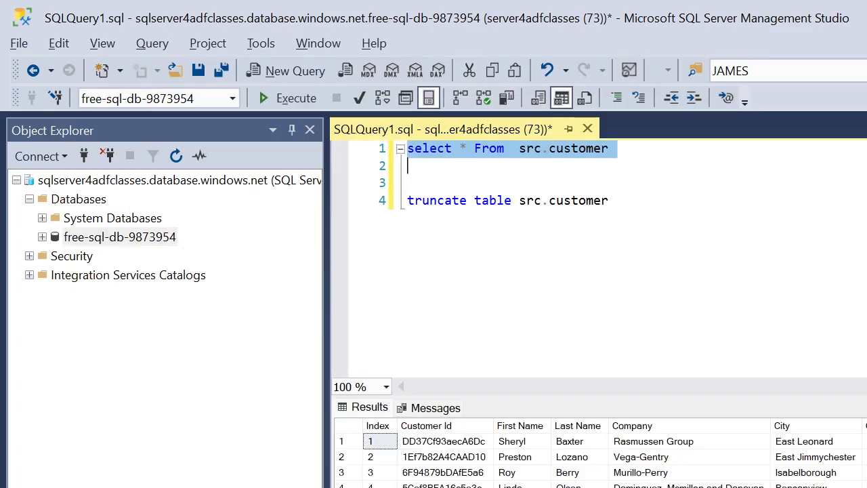
key("alt+Tab")
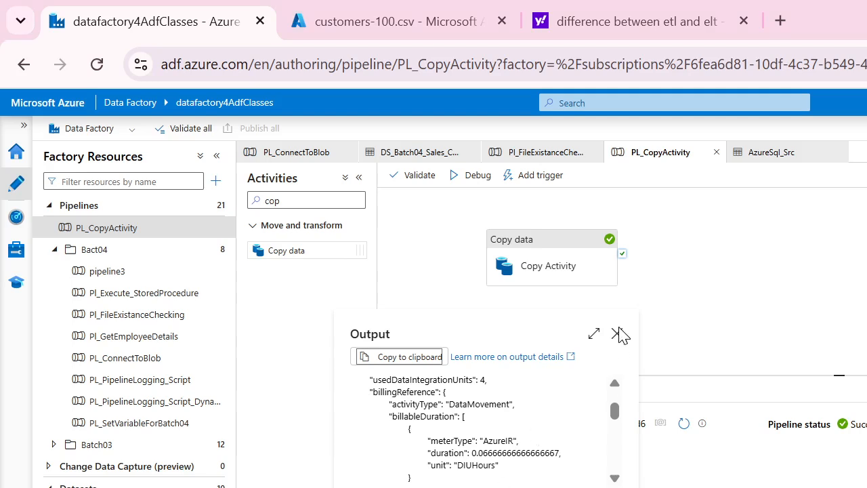
left_click(616, 336)
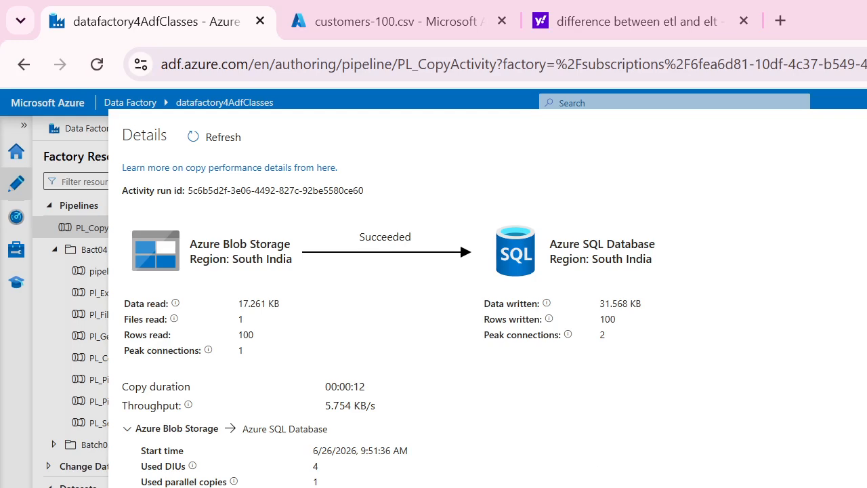
- Compare the data read figure in the run details with the dataRead and dataWritten entries of the output JSON in Notepad++
key("alt+Tab")
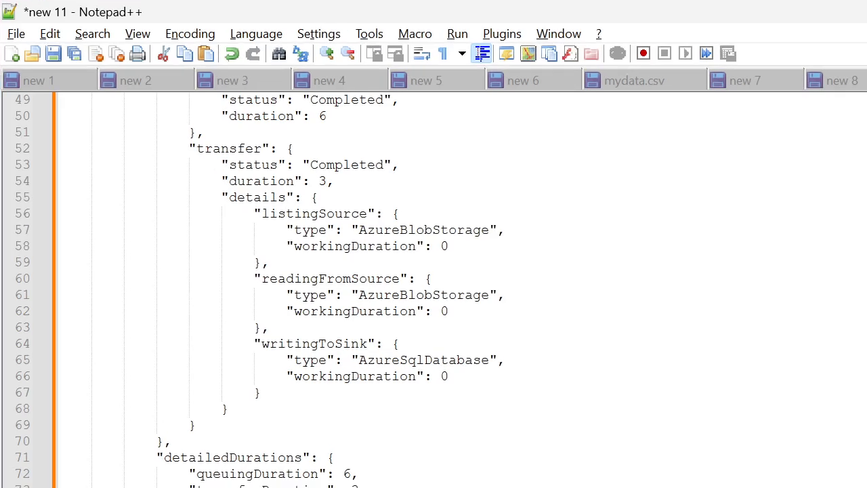
key("alt+Tab")
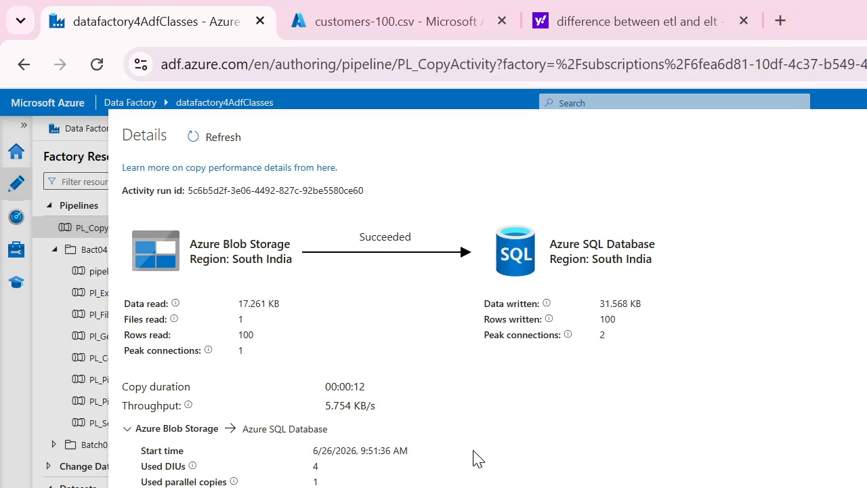
double_click(157, 302)
double_click(249, 300)
left_click_drag(281, 308, 170, 304)
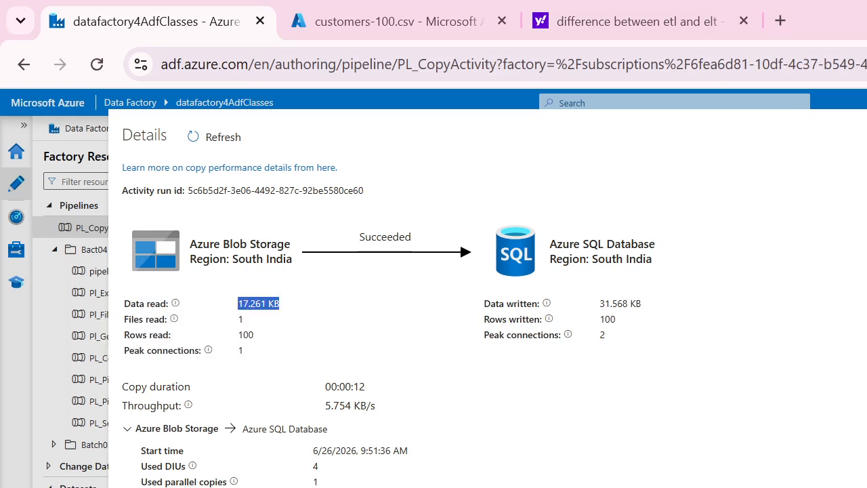
key("alt+Tab")
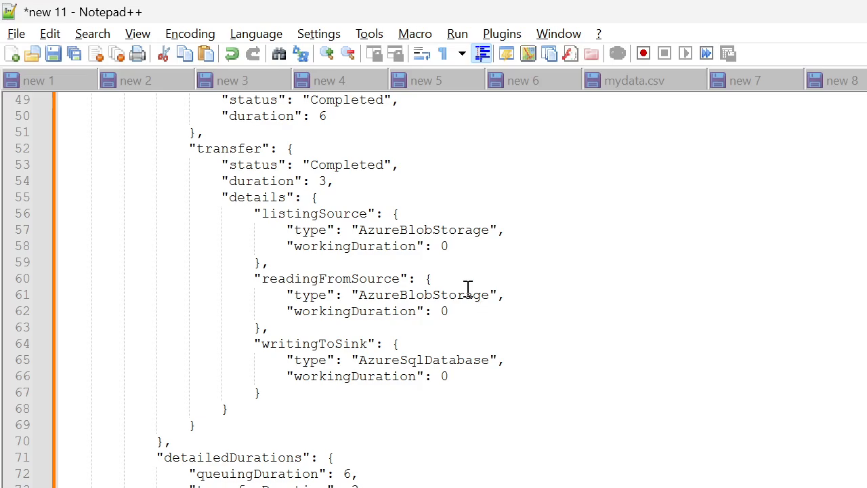
scroll(467, 289, "up", 16)
triple_click(195, 115)
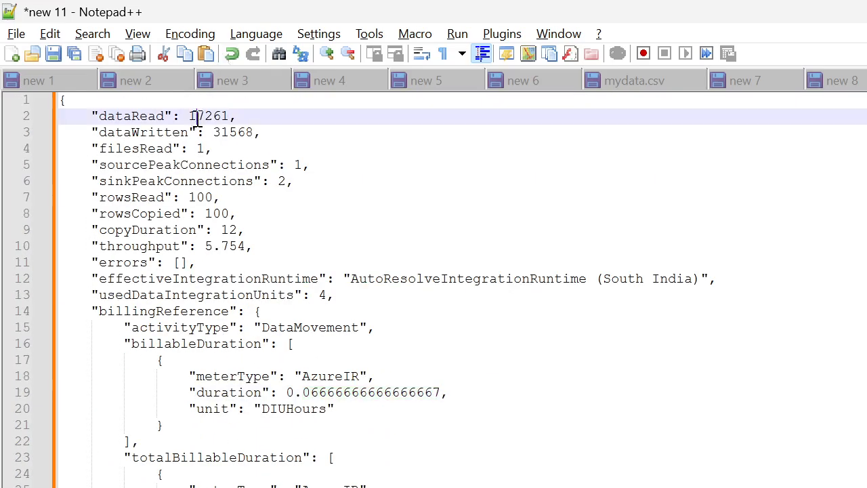
double_click(217, 130)
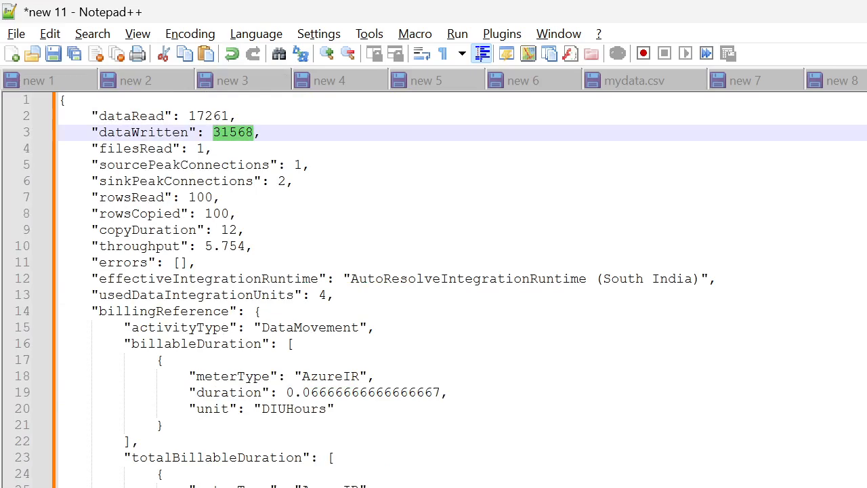
- Return to the run details in Data Factory and examine the data written, rows written, rows read and sink peak connections
key("alt+Tab")
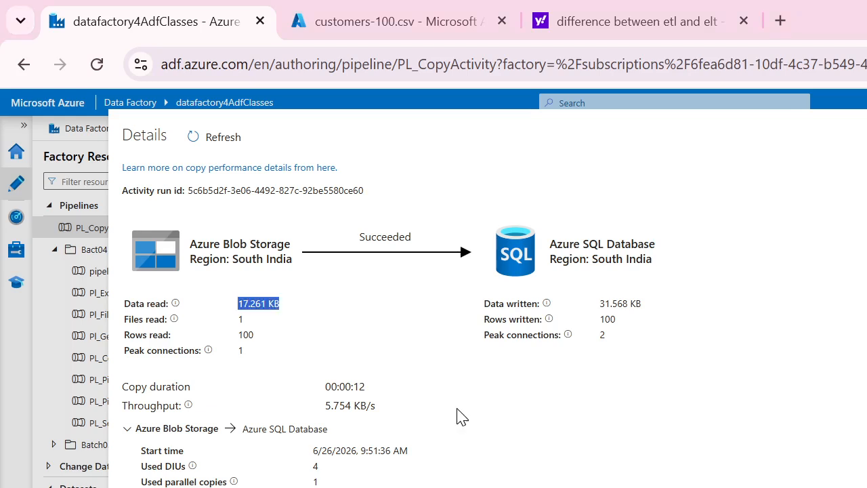
double_click(523, 319)
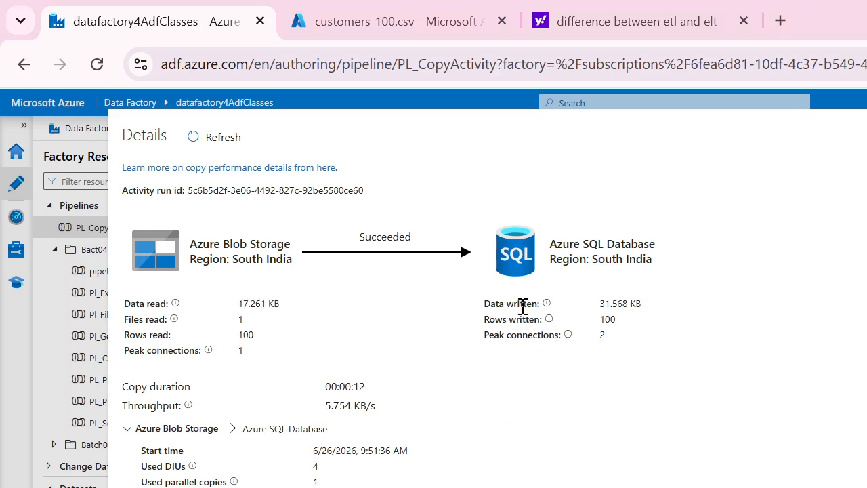
double_click(522, 304)
double_click(523, 319)
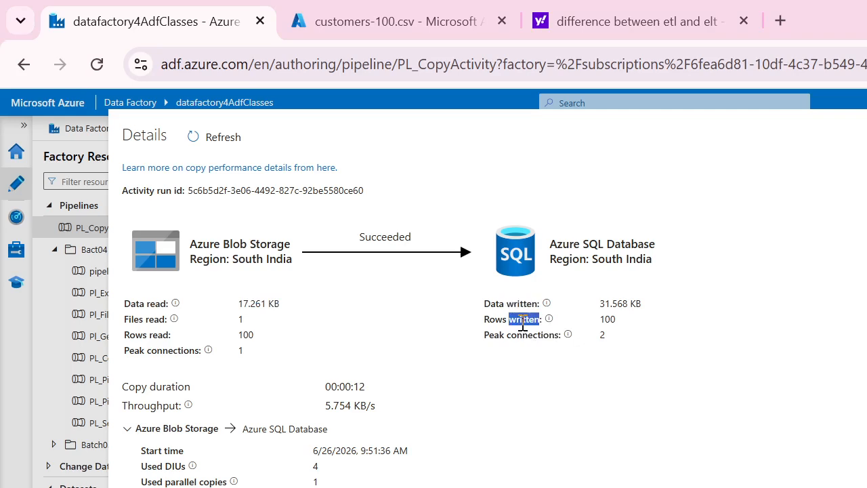
double_click(511, 305)
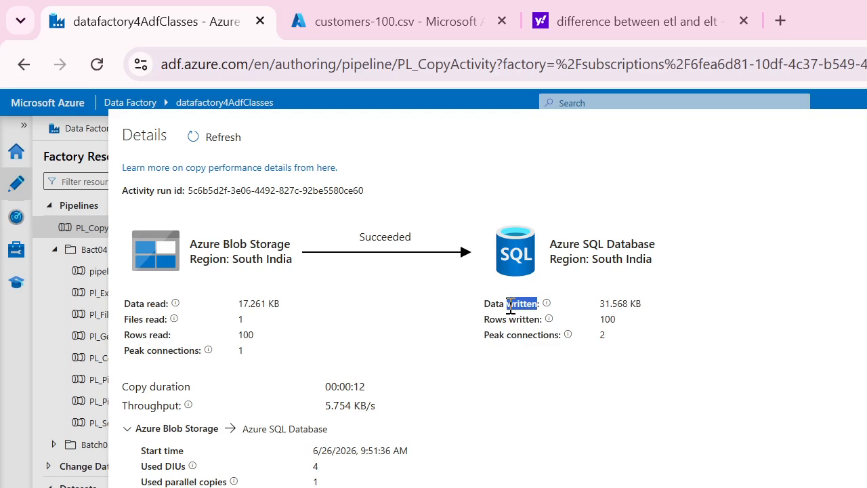
triple_click(615, 309)
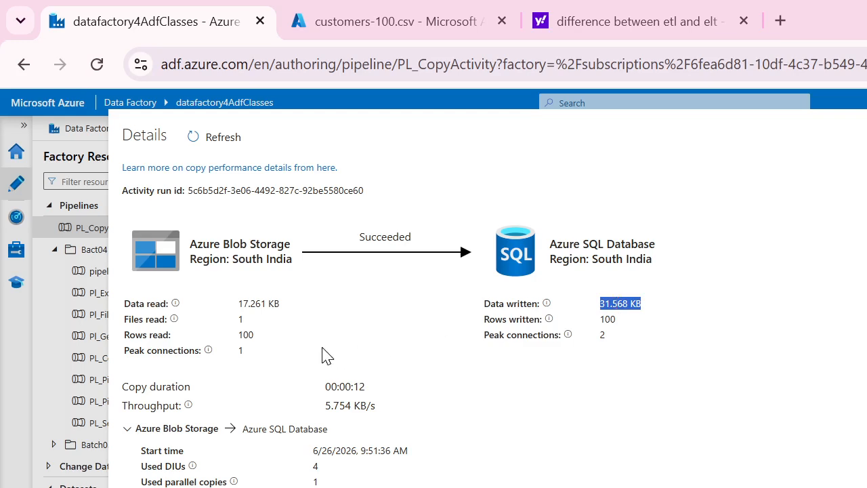
double_click(245, 332)
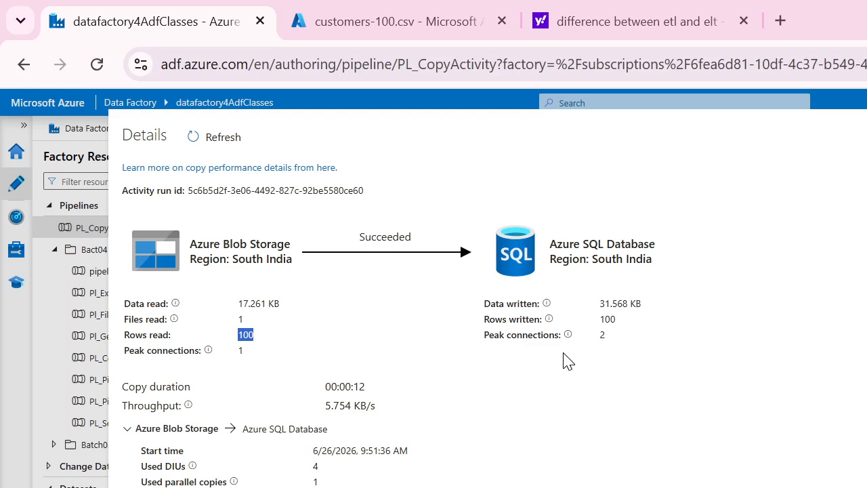
left_click_drag(567, 361, 605, 280)
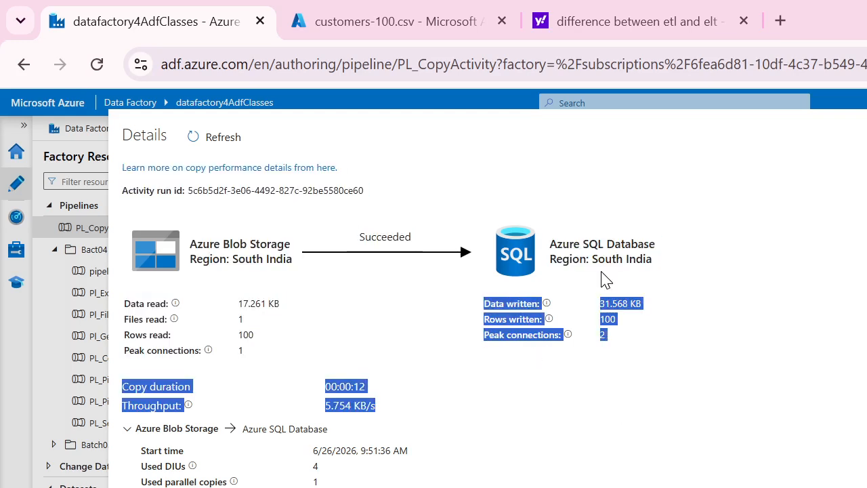
left_click(595, 260)
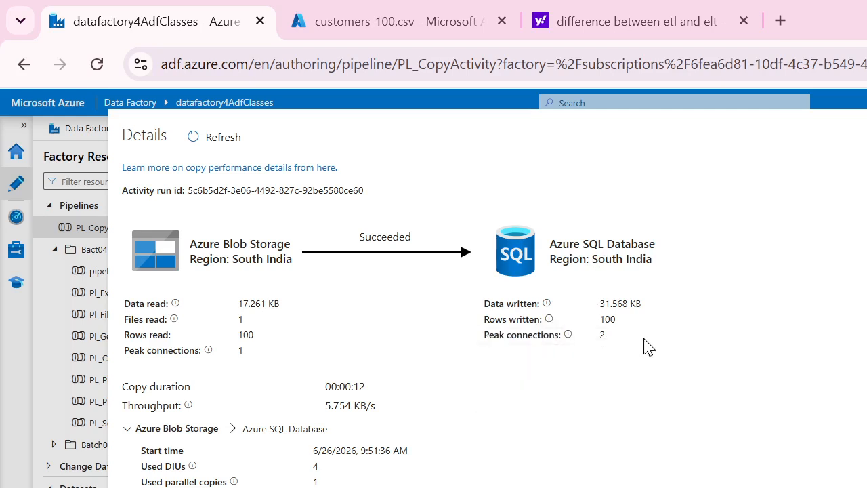
- Examine the copy duration and the Azure Blob Storage to Azure SQL Database section of the run details
double_click(360, 386)
left_click(181, 429)
left_click(183, 430)
left_click(182, 429)
left_click(182, 430)
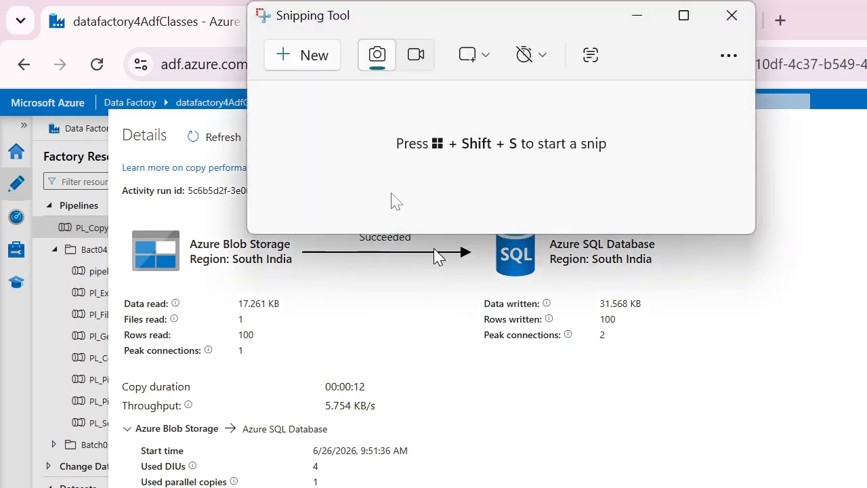
- Capture a rectangular screenshot of the run details pane with Snipping Tool
left_click(312, 57)
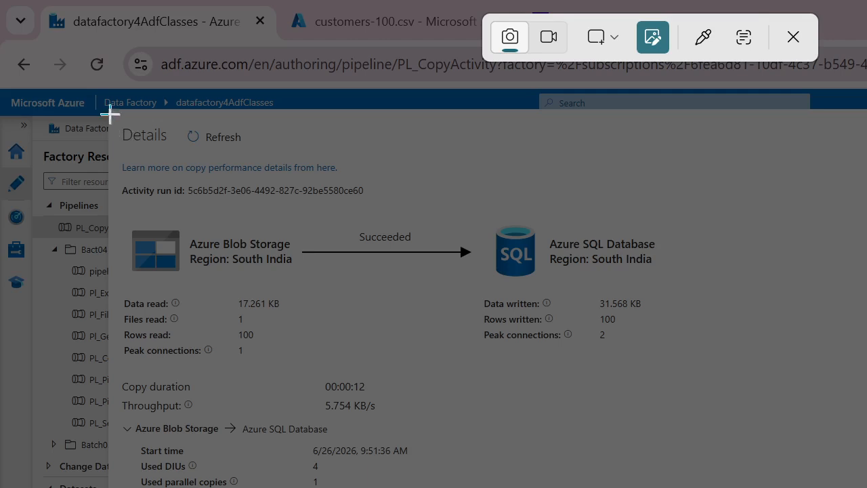
left_click_drag(109, 111, 866, 487)
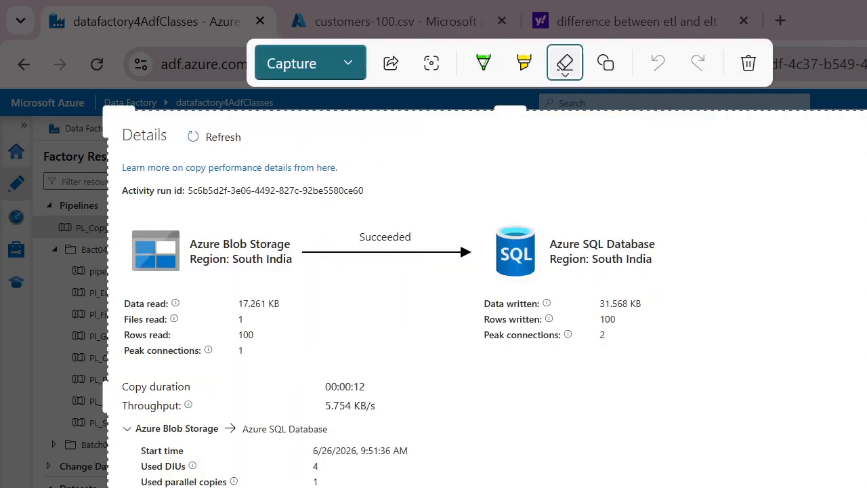
left_click(271, 63)
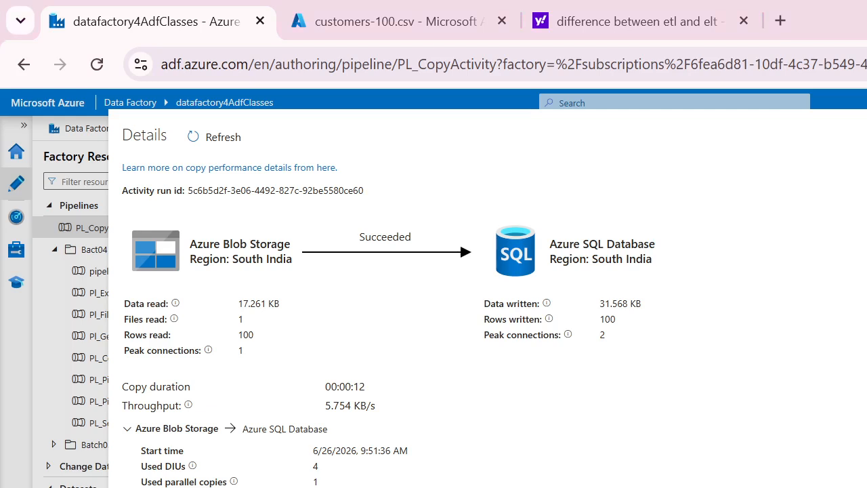
- Switch to WhatsApp Web, list all chats, and paste and send the run details screenshot in the pinned Adf & Sql B04 group
key("alt+Tab")
key("alt+Tab")
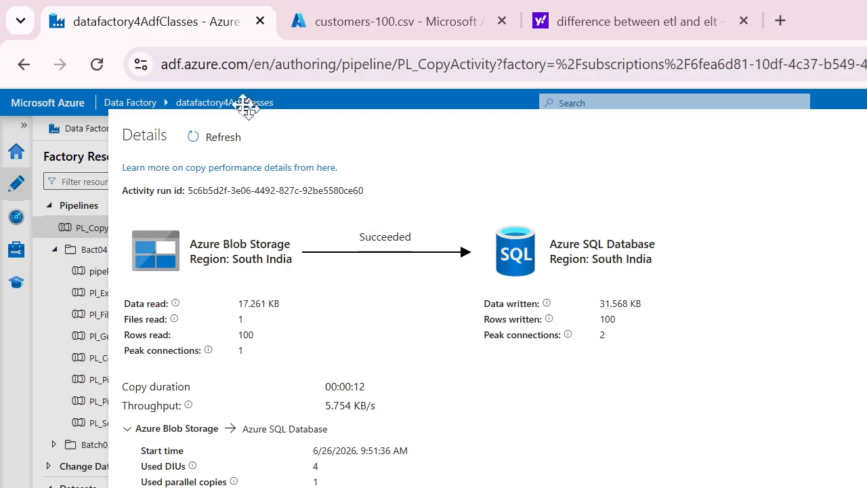
key("alt+Tab")
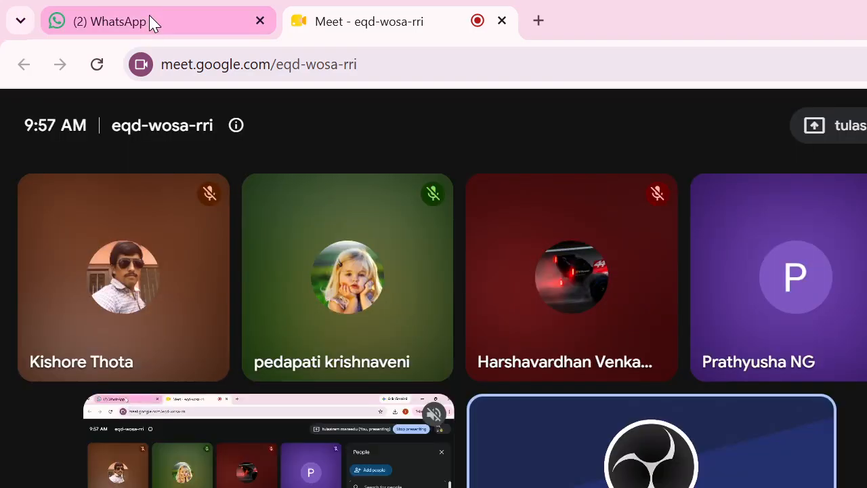
left_click(151, 21)
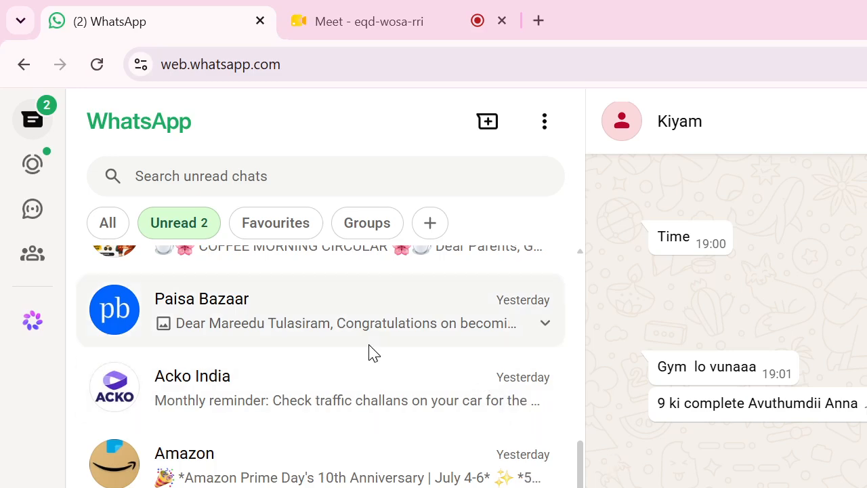
scroll(377, 462, "up", 5)
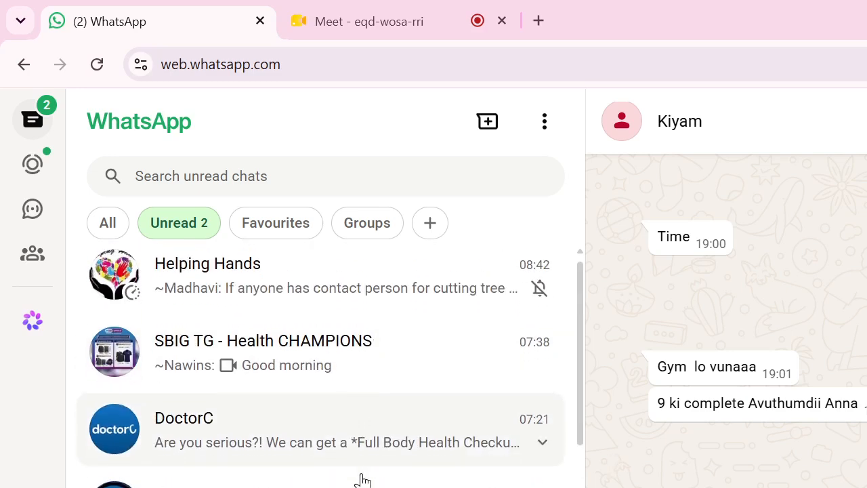
scroll(362, 478, "down", 2)
scroll(359, 473, "up", 2)
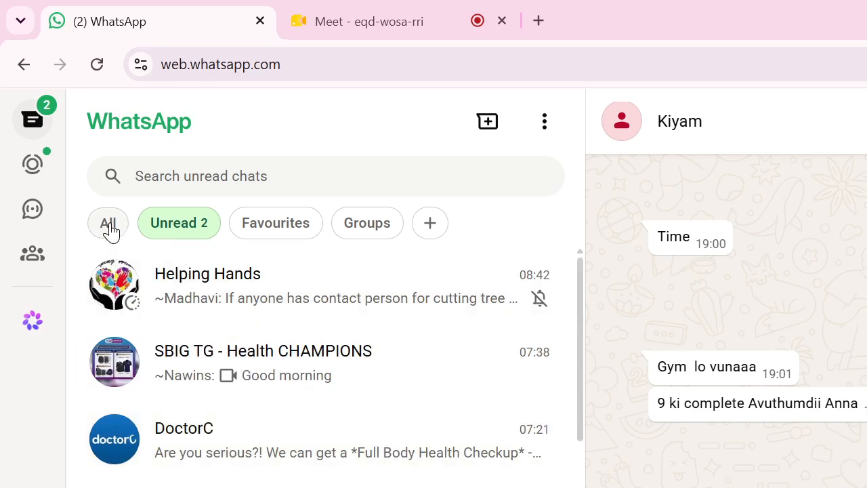
left_click(109, 226)
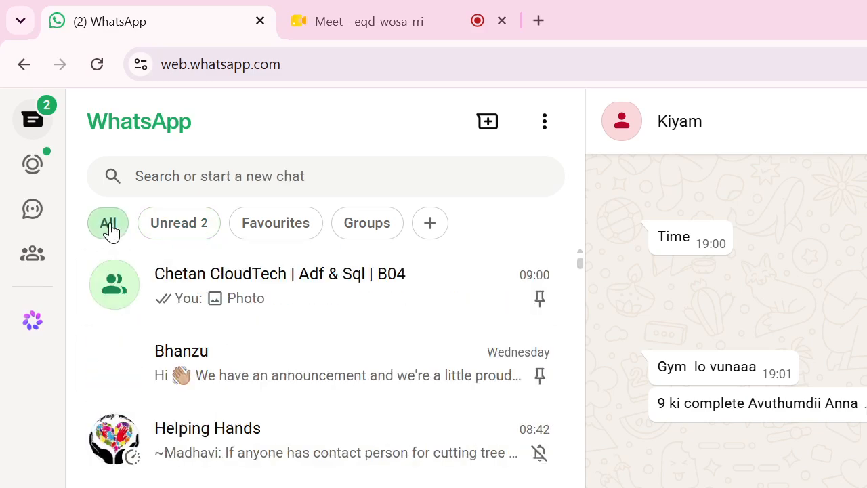
left_click(280, 306)
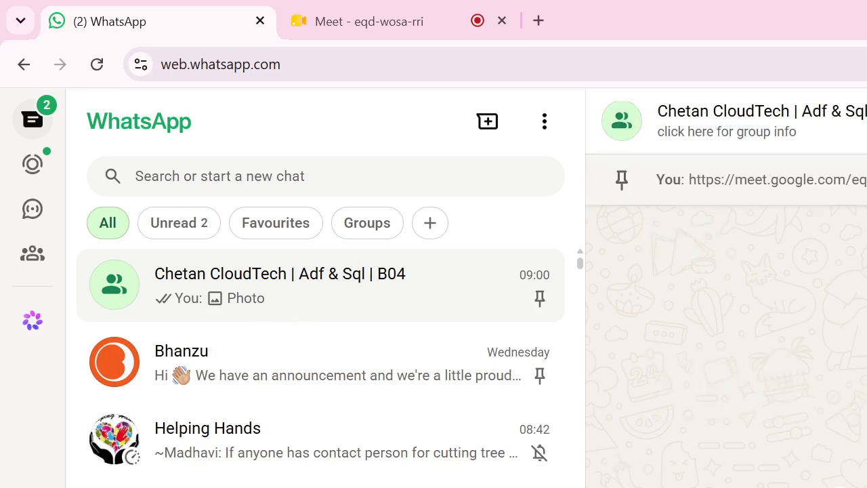
key("ctrl+v")
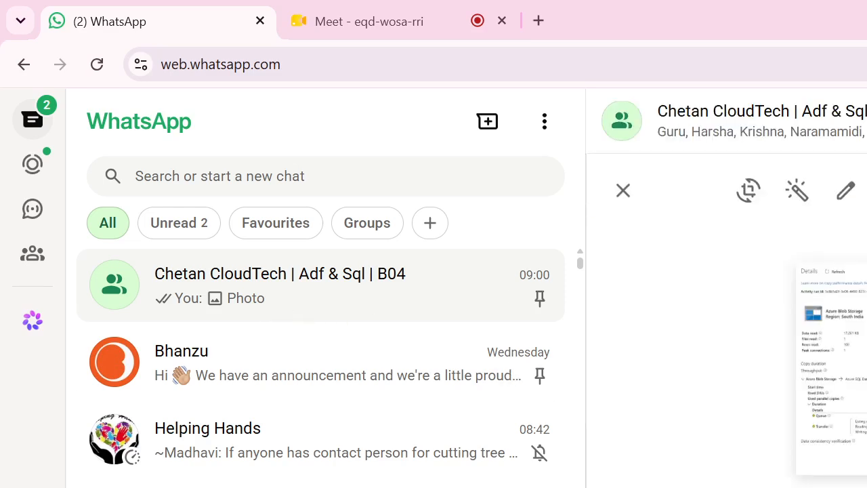
key("Return")
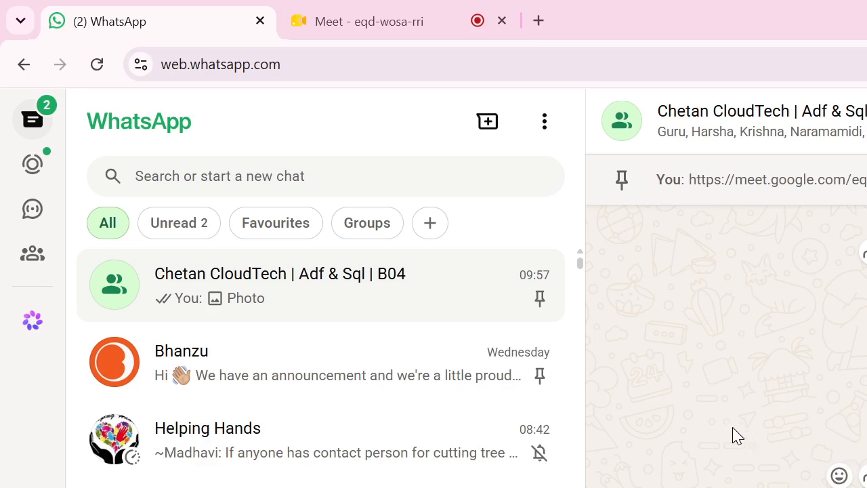
- Return to Data Factory, close the run details and shrink the output area to enlarge the PL_CopyActivity canvas
key("alt+Tab")
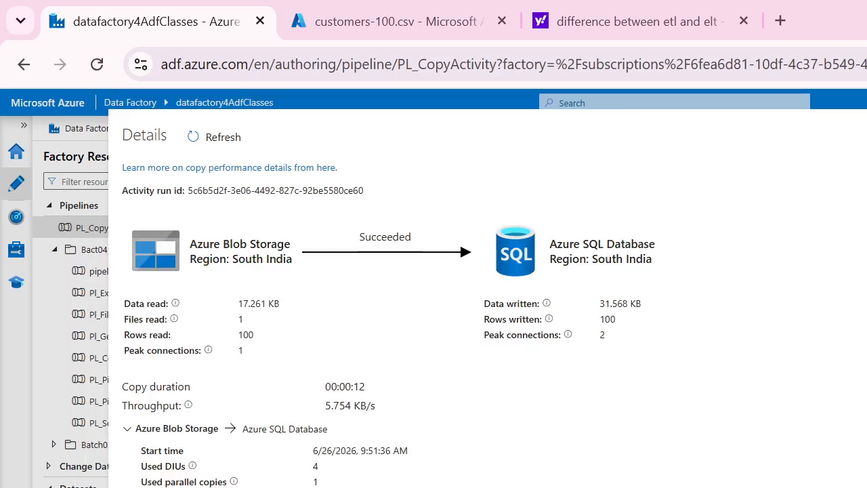
key("Escape")
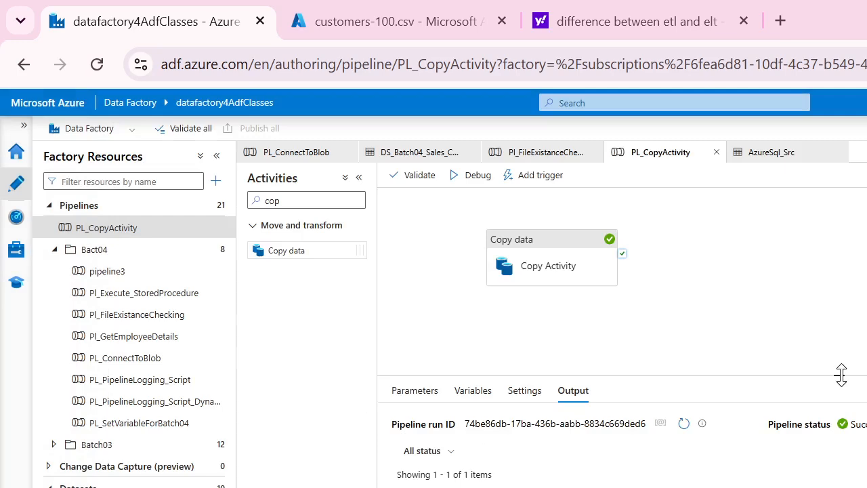
left_click_drag(840, 375, 853, 439)
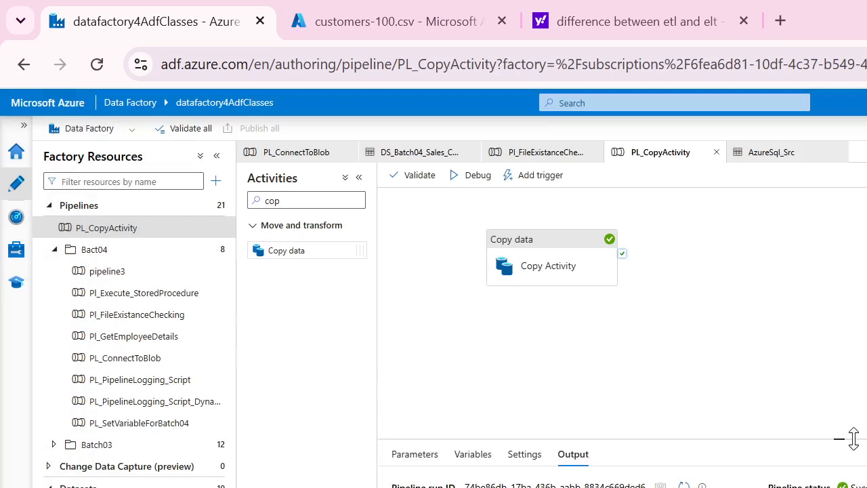